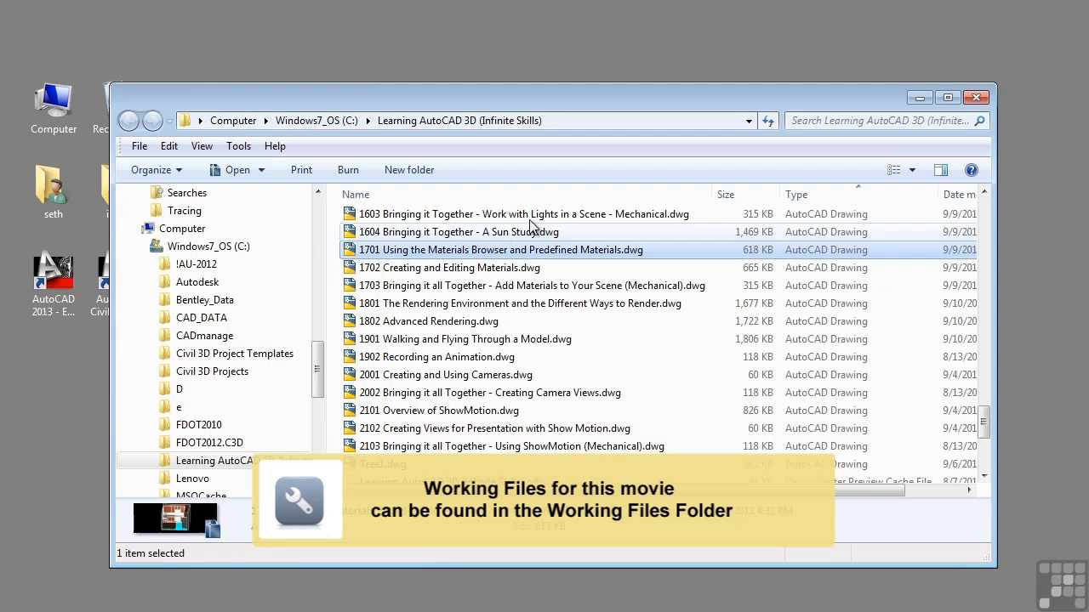
# - Select the working file 1702 Creating and Editing Materials.dwg and minimize the folder window to return to AutoCAD
pyautogui.scroll(1, 513, 348)
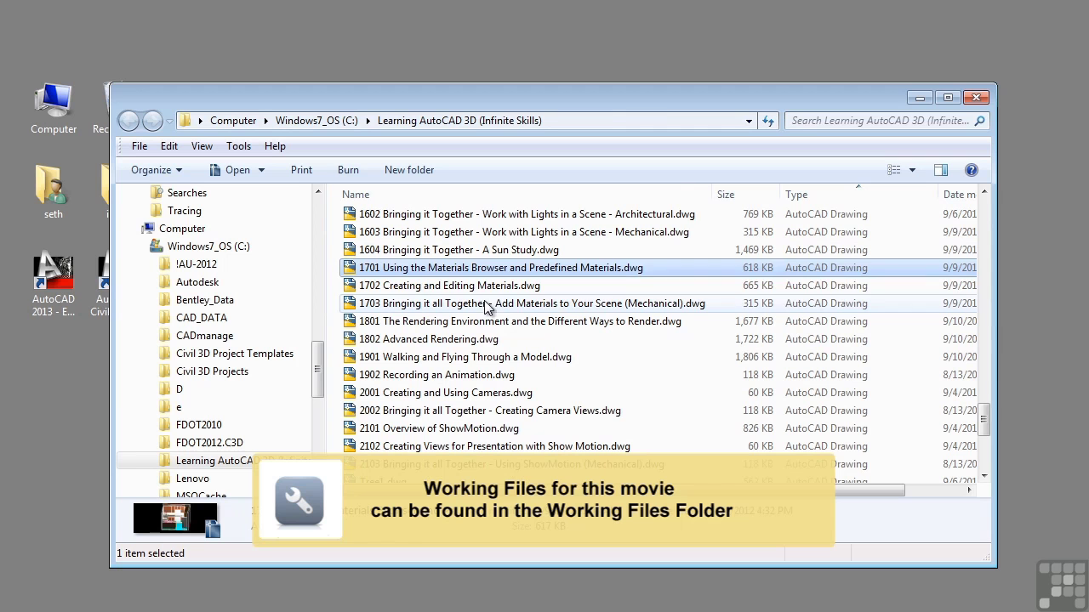
pyautogui.click(502, 286)
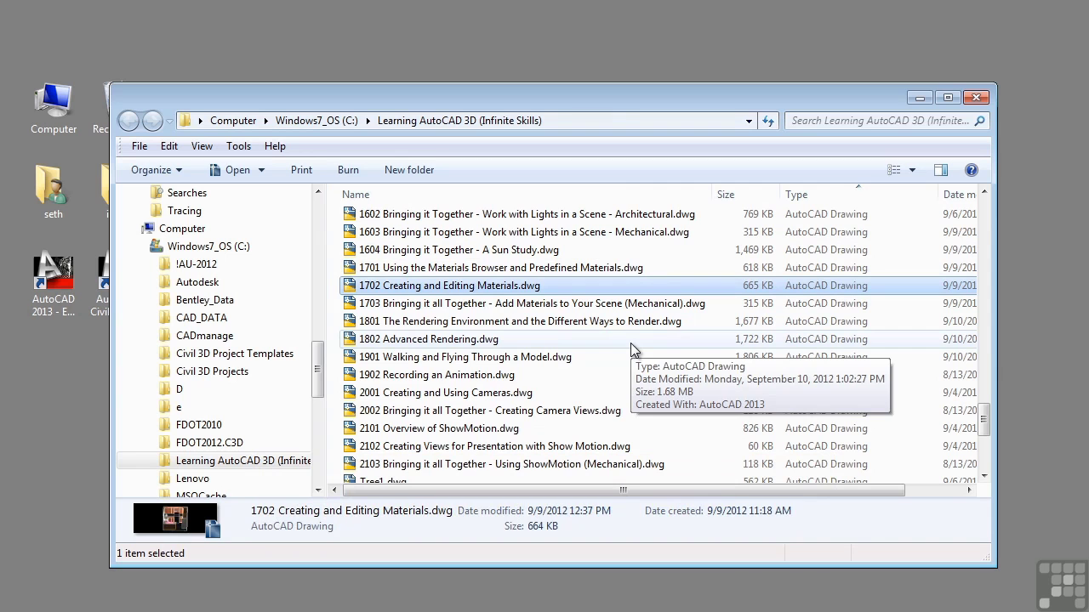
pyautogui.click(918, 98)
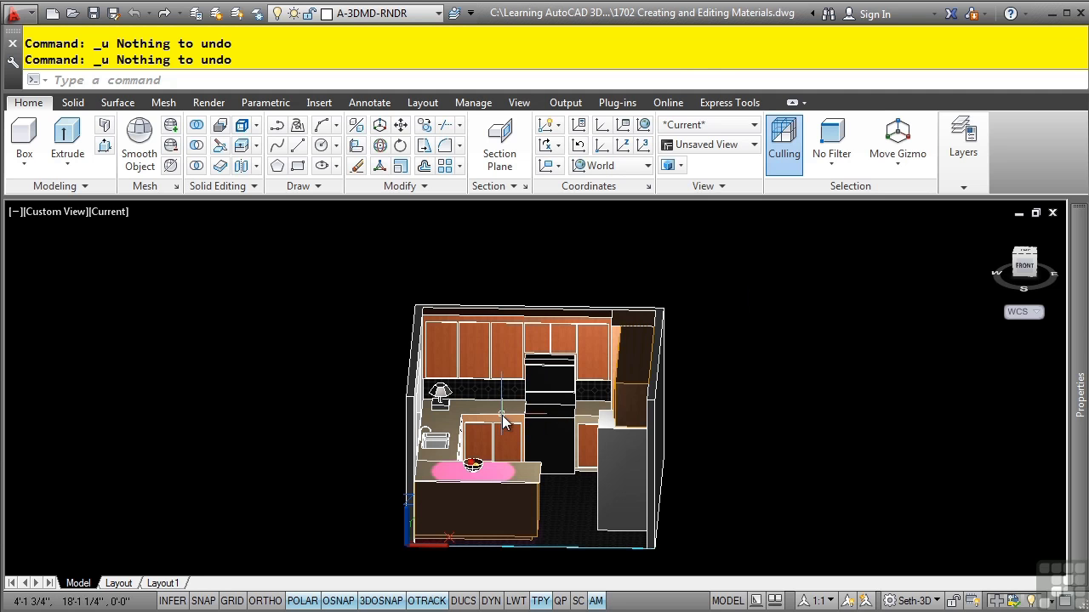
# - Open the backsplash's 4in Diamonds - Black material from the Materials Browser for editing
pyautogui.scroll(6, 502, 416)
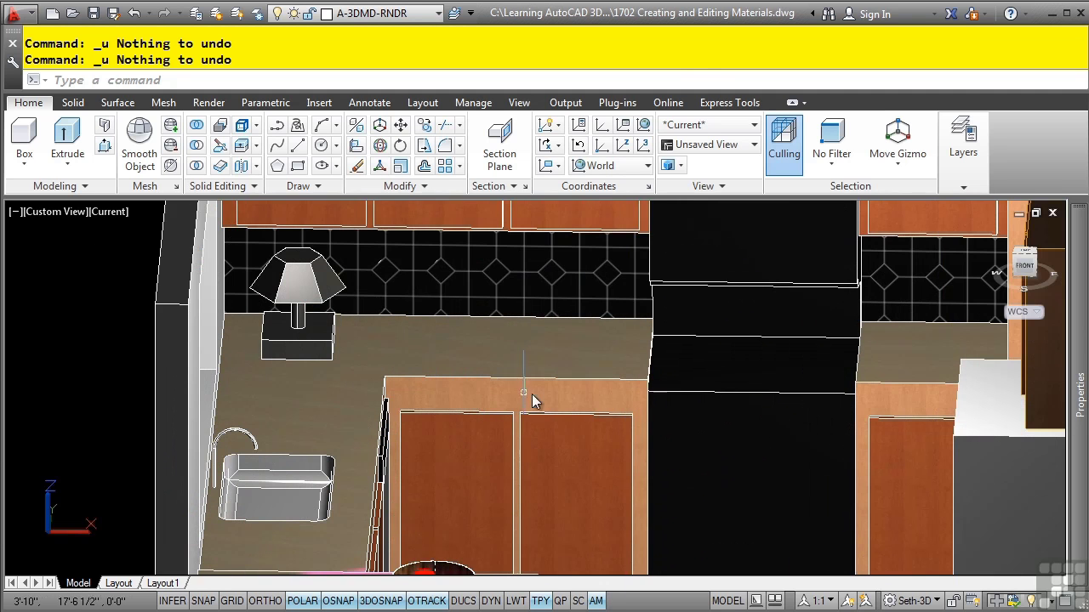
pyautogui.scroll(2, 497, 383)
pyautogui.scroll(3, 472, 332)
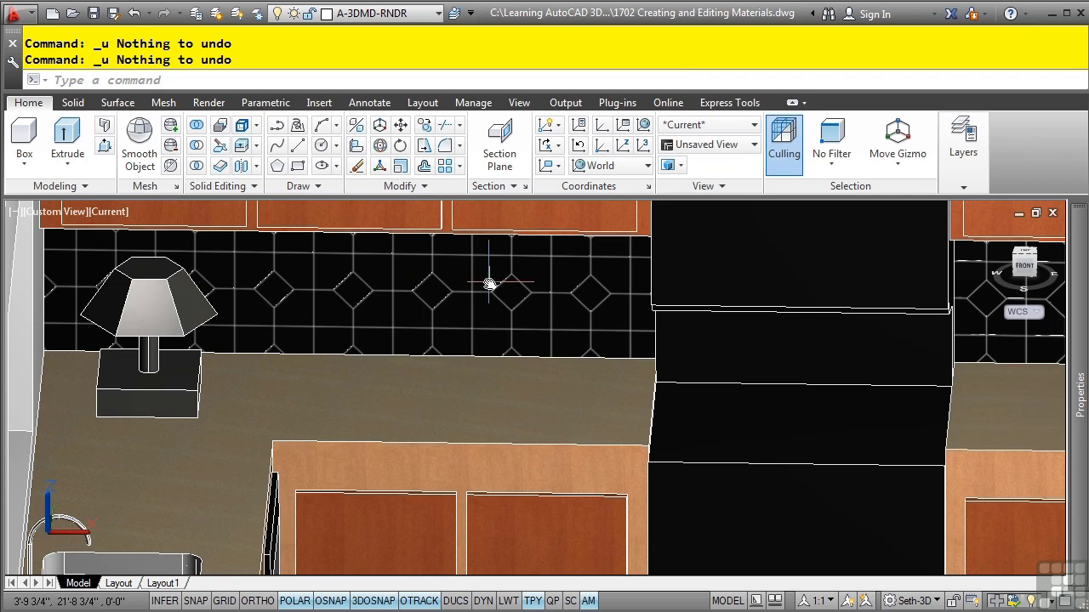
pyautogui.moveTo(598, 317)
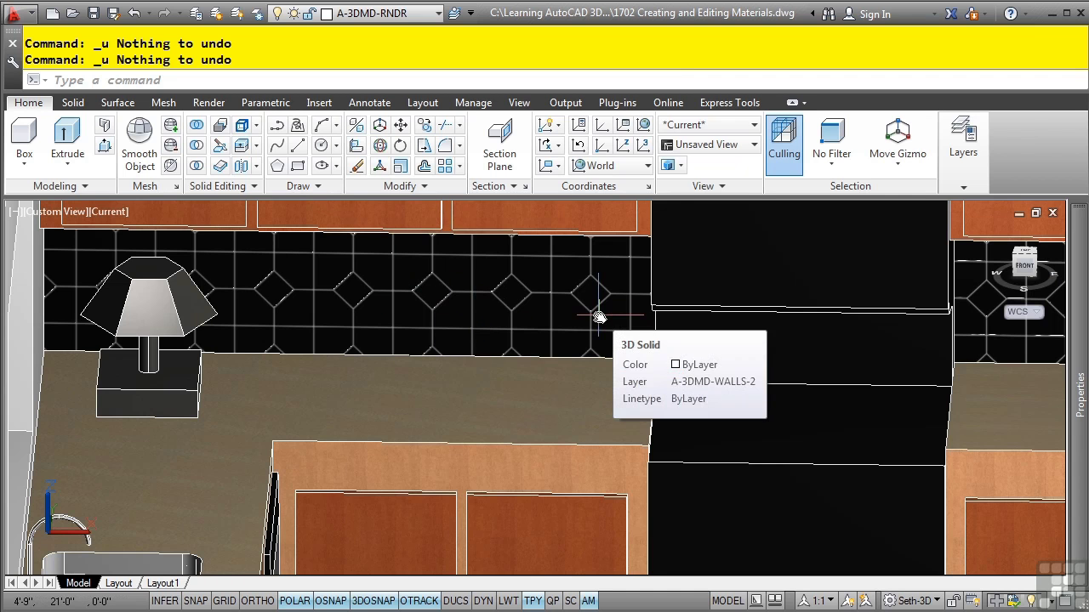
pyautogui.click(207, 102)
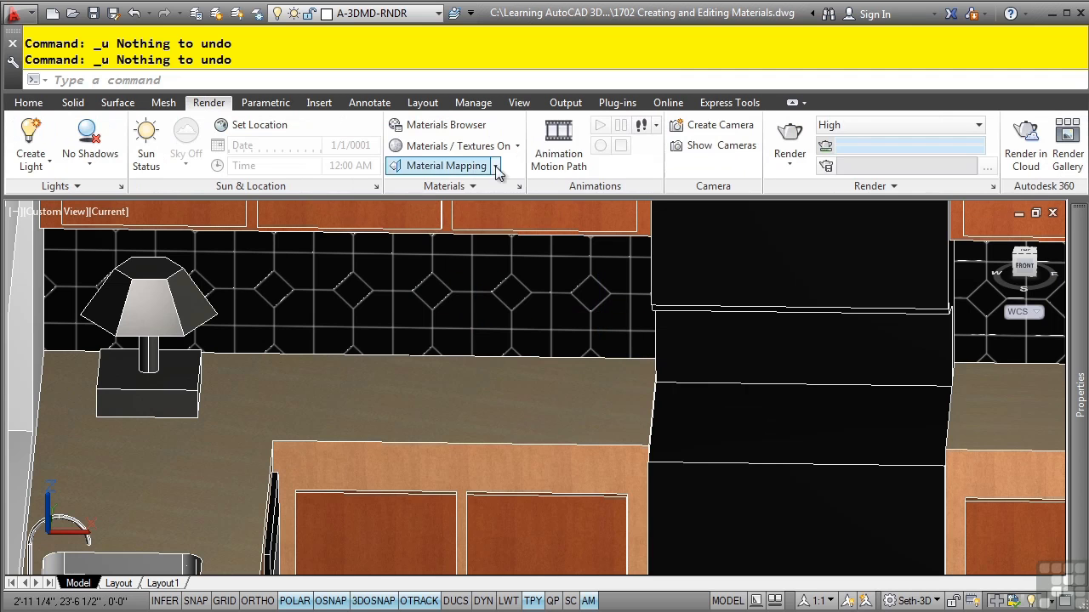
pyautogui.click(462, 127)
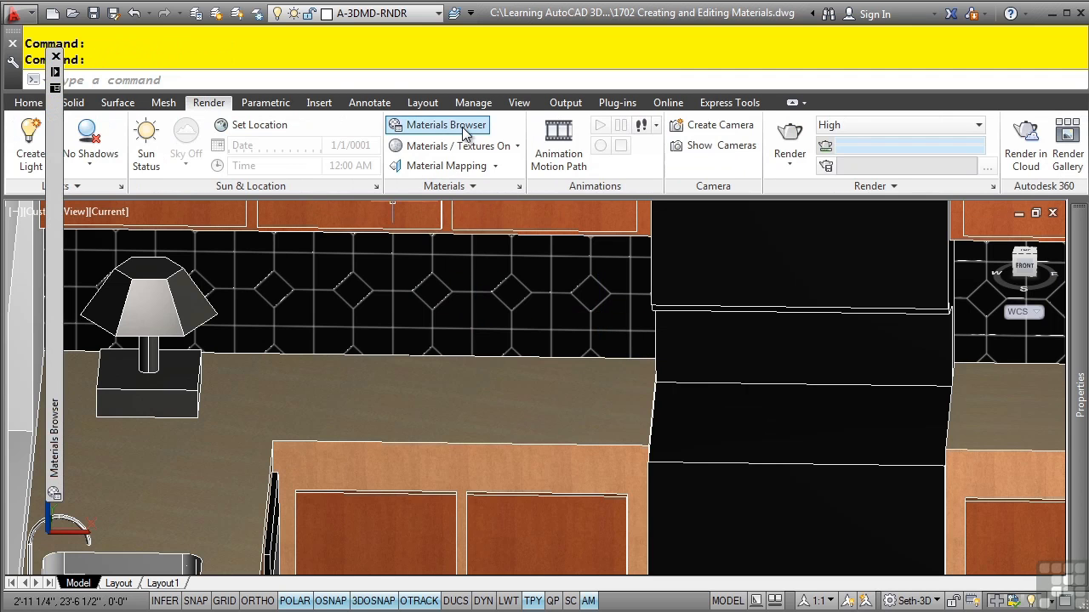
pyautogui.moveTo(58, 202)
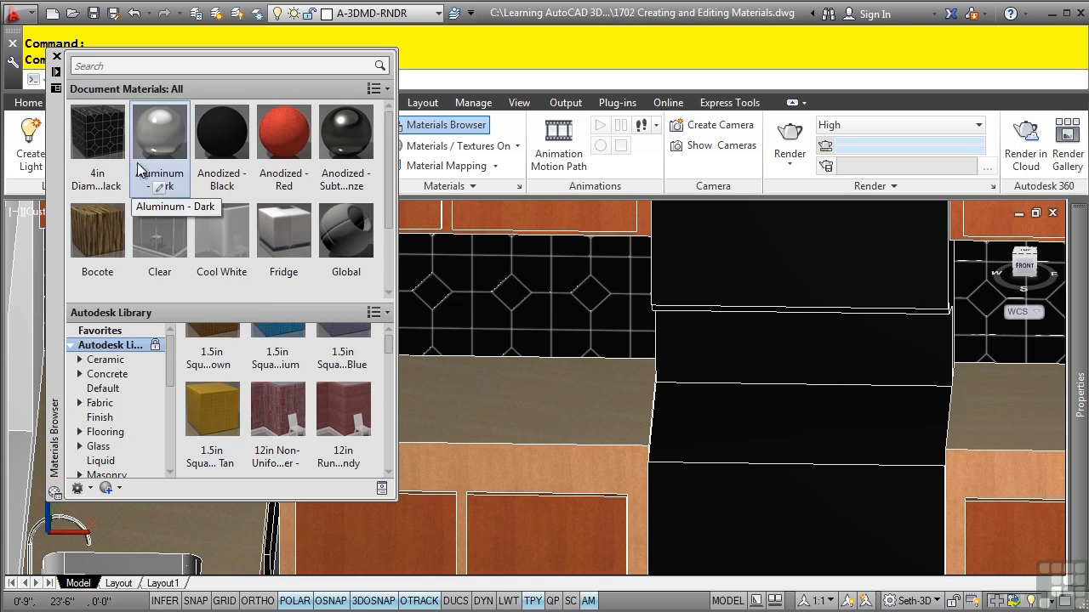
pyautogui.rightClick(112, 152)
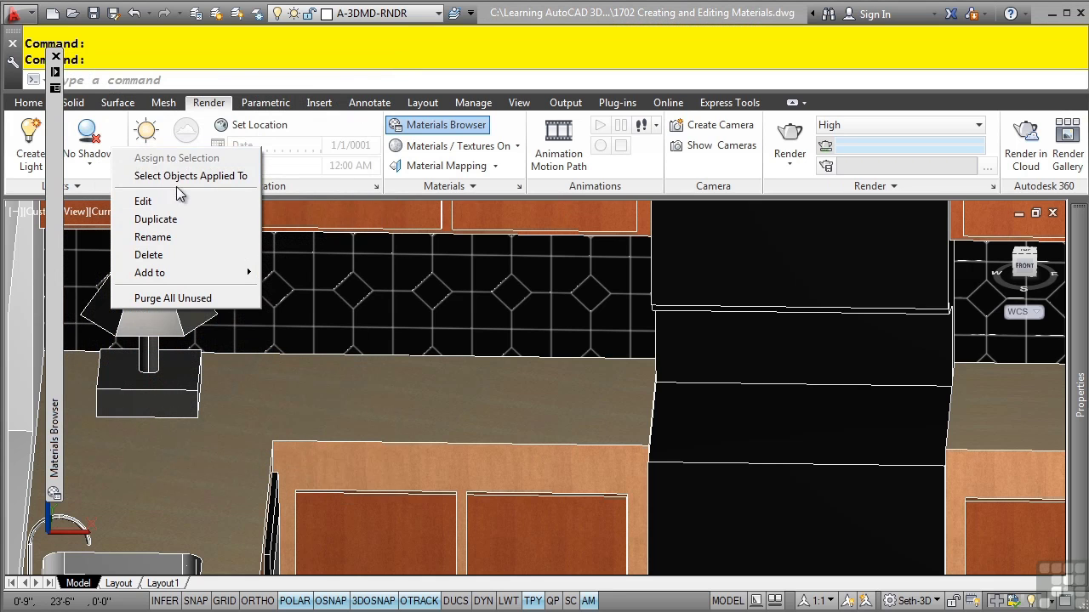
pyautogui.click(149, 200)
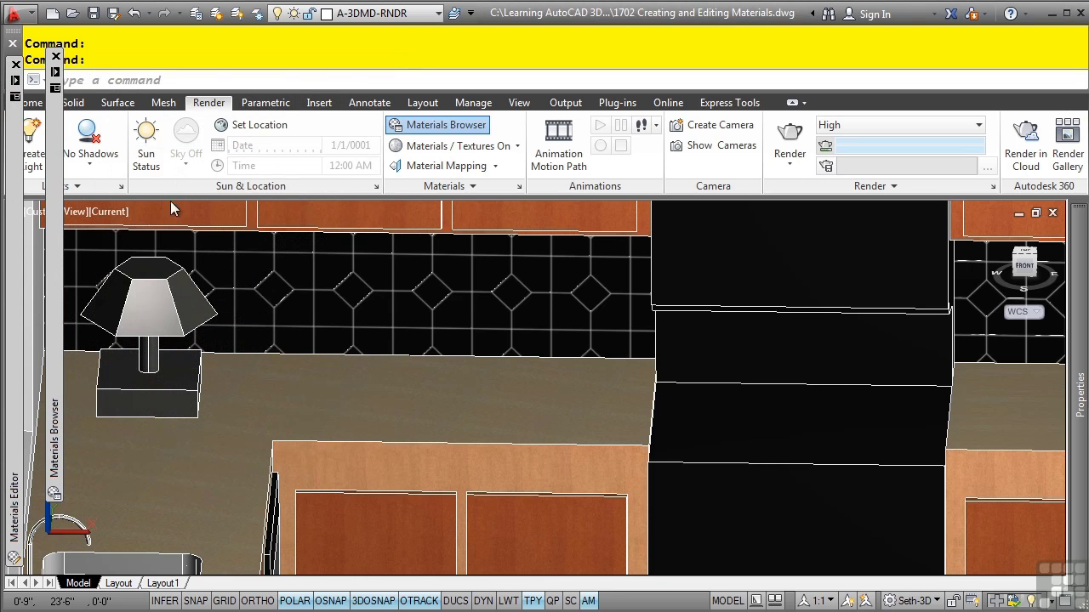
pyautogui.moveTo(20, 536)
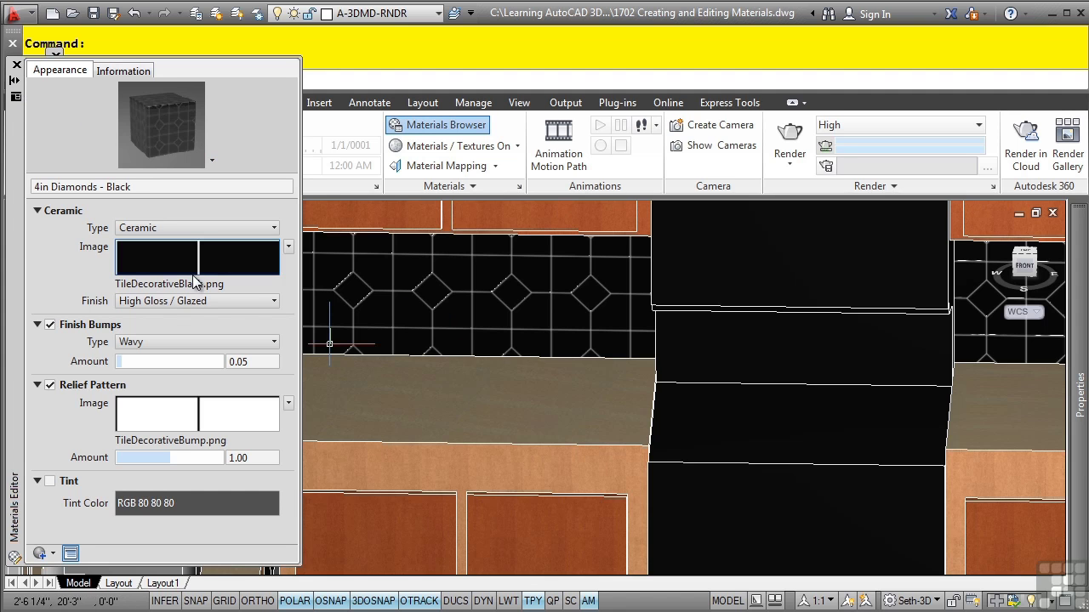
# - Keep the High Gloss / Glazed finish and set the Wavy finish bumps amount to 0.78 and the relief pattern amount to 0.87
pyautogui.moveTo(194, 278)
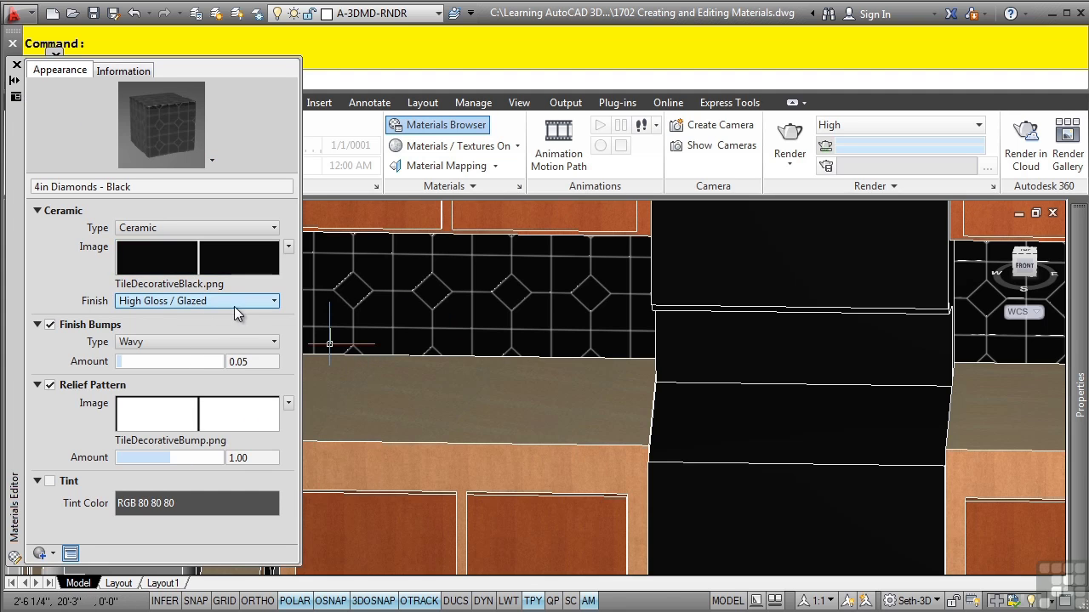
pyautogui.click(239, 306)
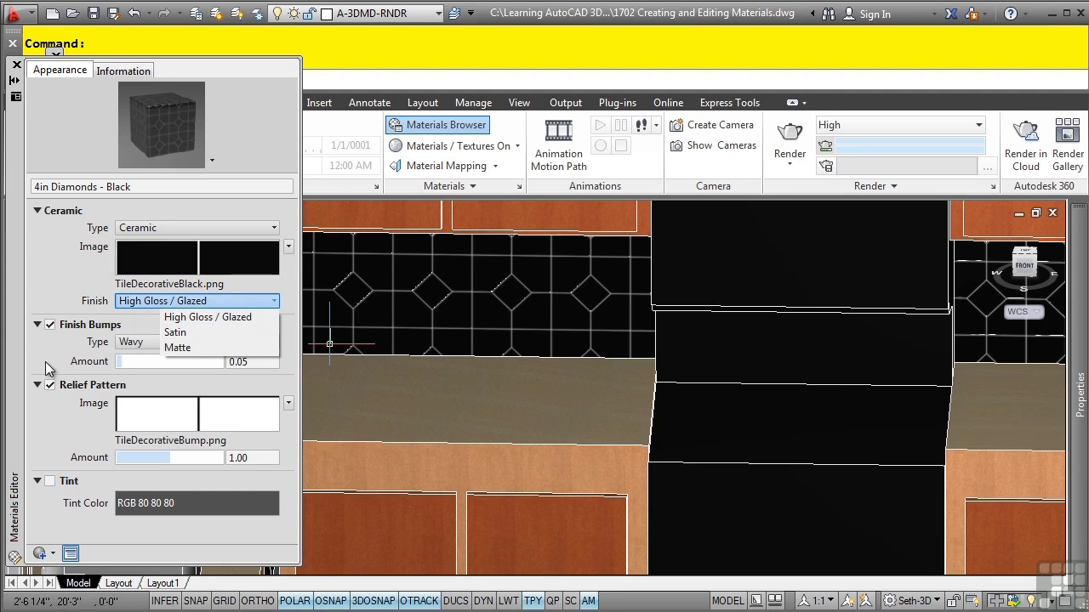
pyautogui.click(216, 368)
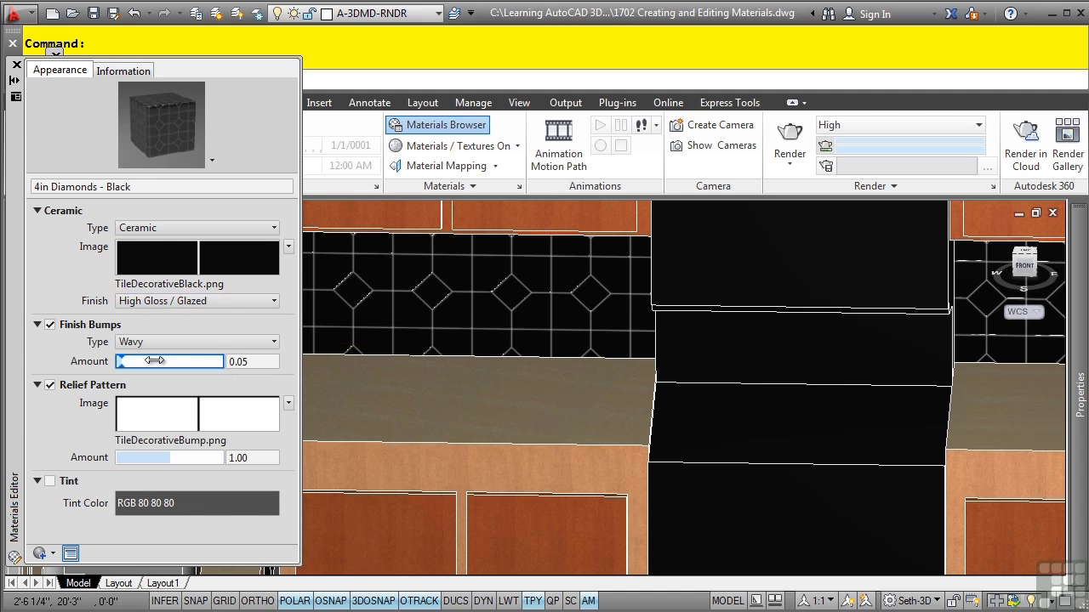
pyautogui.moveTo(119, 361); pyautogui.dragTo(197, 356)
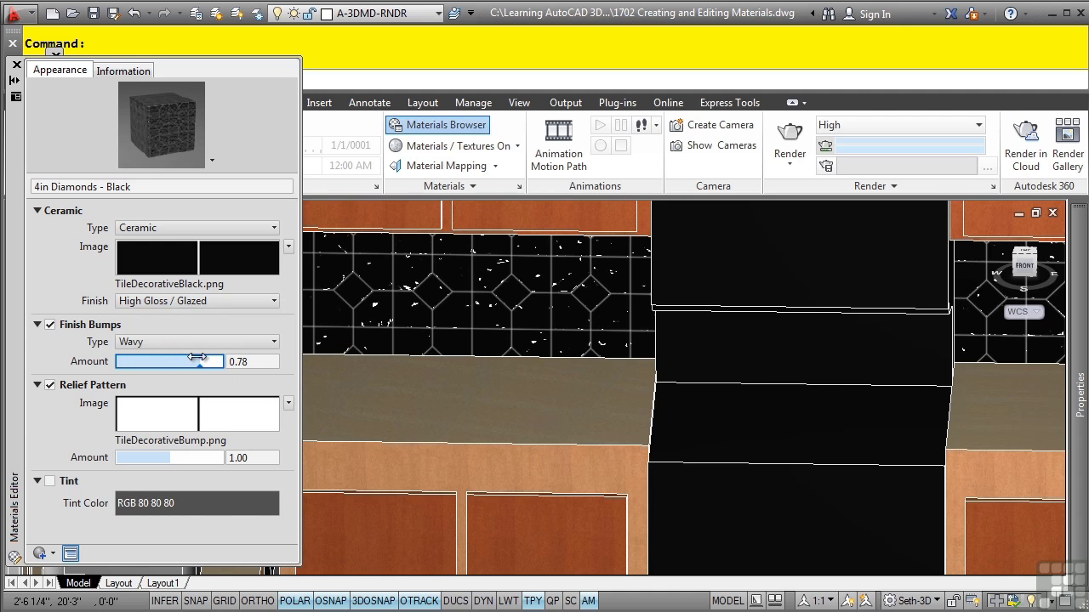
pyautogui.click(164, 458)
pyautogui.moveTo(165, 457)
pyautogui.mouseDown()
pyautogui.moveTo(215, 458)
pyautogui.moveTo(140, 458)
pyautogui.moveTo(161, 458)
pyautogui.mouseUp()
# - Try a blue tint (RGB 0 0 255) on the 4in Diamonds - Black material, and turn the tint off again
pyautogui.click(51, 481)
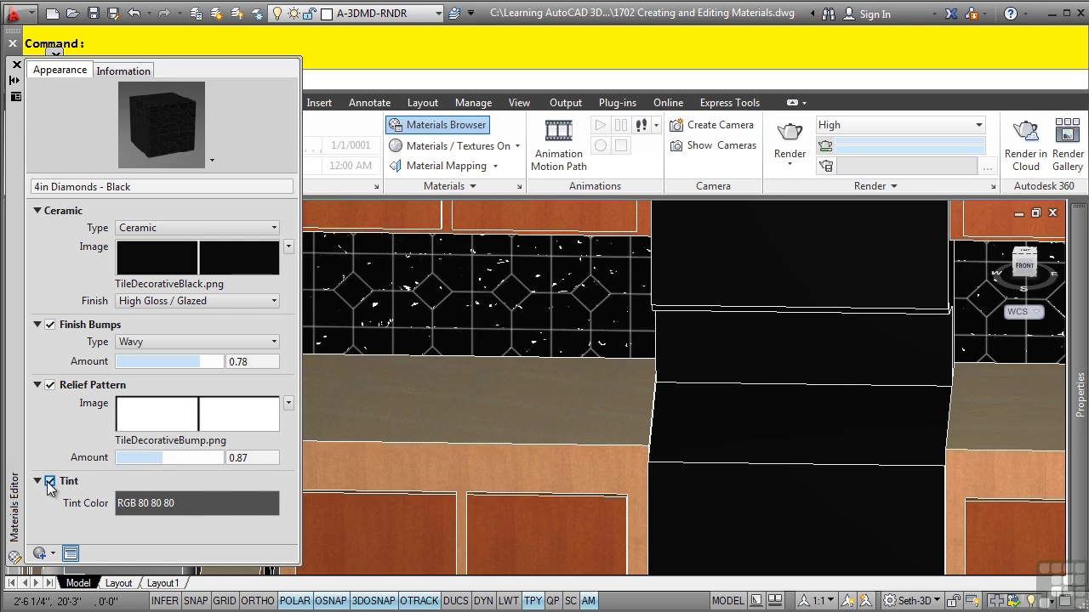
pyautogui.click(184, 504)
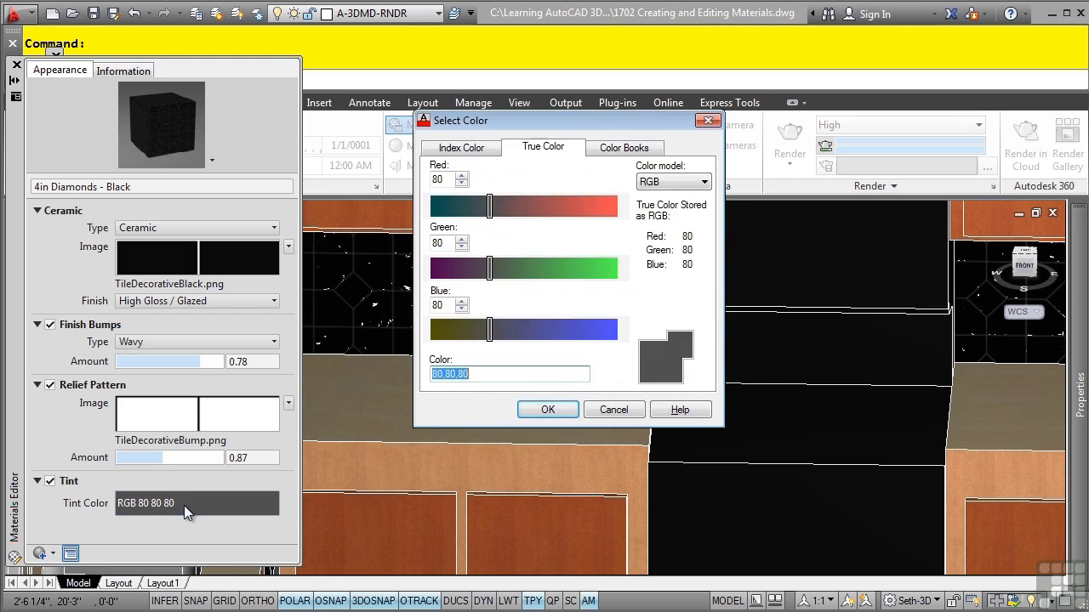
pyautogui.click(463, 147)
pyautogui.click(498, 313)
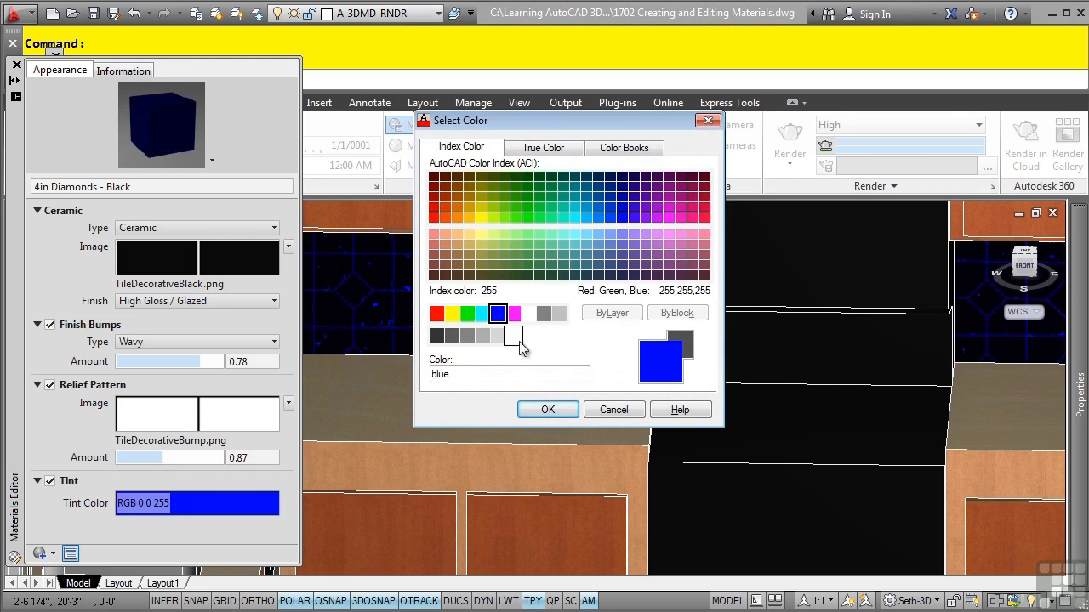
pyautogui.click(548, 409)
pyautogui.scroll(-5, 552, 467)
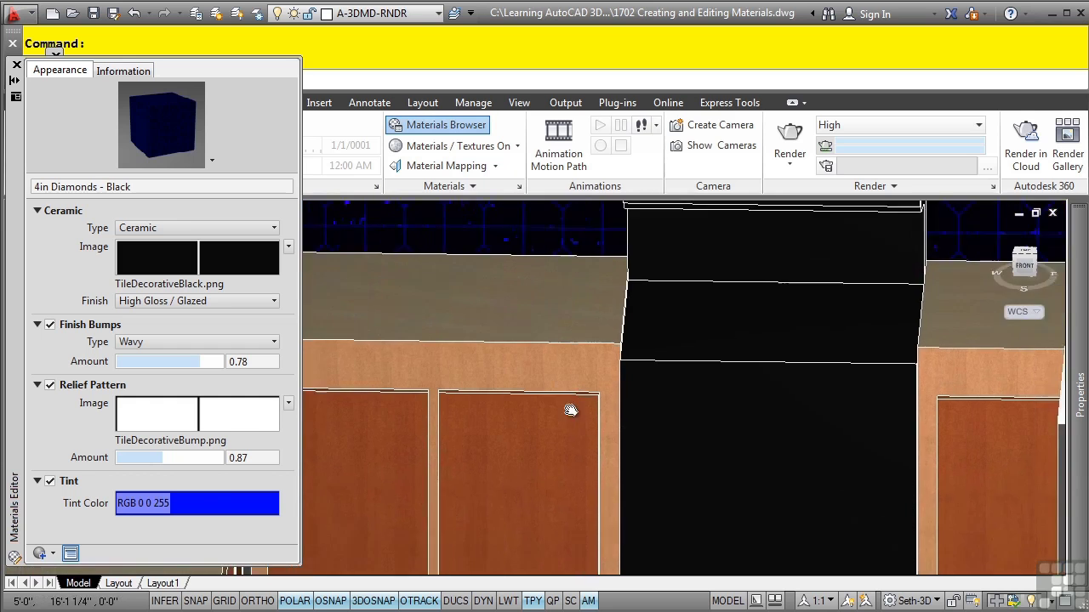
pyautogui.moveTo(584, 439)
pyautogui.keyDown('shift'); pyautogui.mouseDown(button='middle')
pyautogui.moveTo(564, 510)
pyautogui.moveTo(596, 420)
pyautogui.moveTo(582, 440)
pyautogui.mouseUp(button='middle'); pyautogui.keyUp('shift')
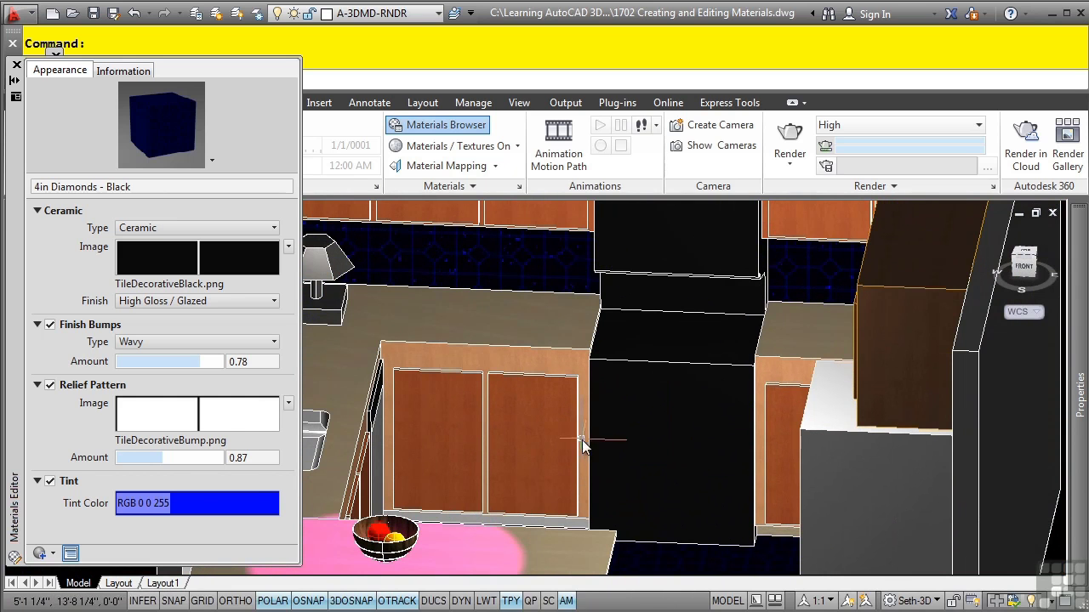
pyautogui.click(51, 481)
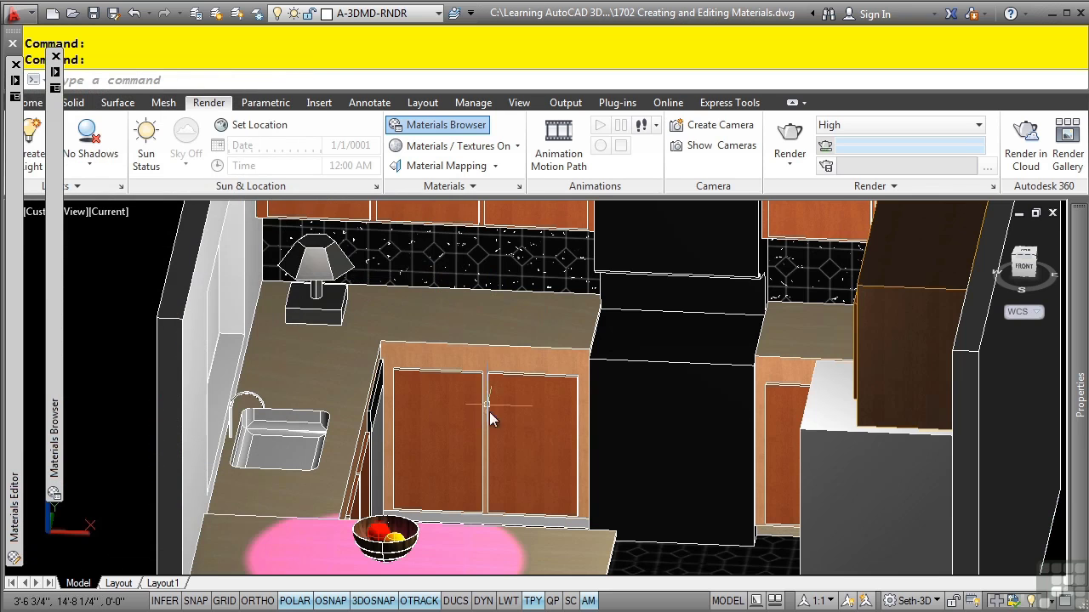
# - Create a new material of the Solid Glass type in the document and show its properties in the Materials Editor
pyautogui.moveTo(489, 411); pyautogui.dragTo(483, 248, button='middle')
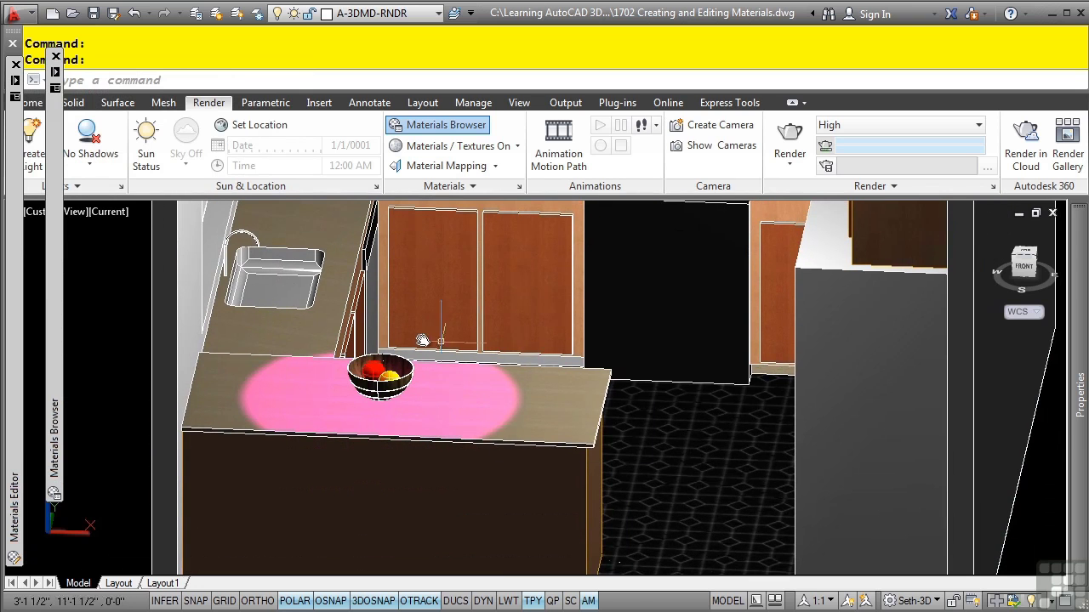
pyautogui.keyDown('shift'); pyautogui.moveTo(421, 299); pyautogui.dragTo(484, 348, button='middle'); pyautogui.keyUp('shift')
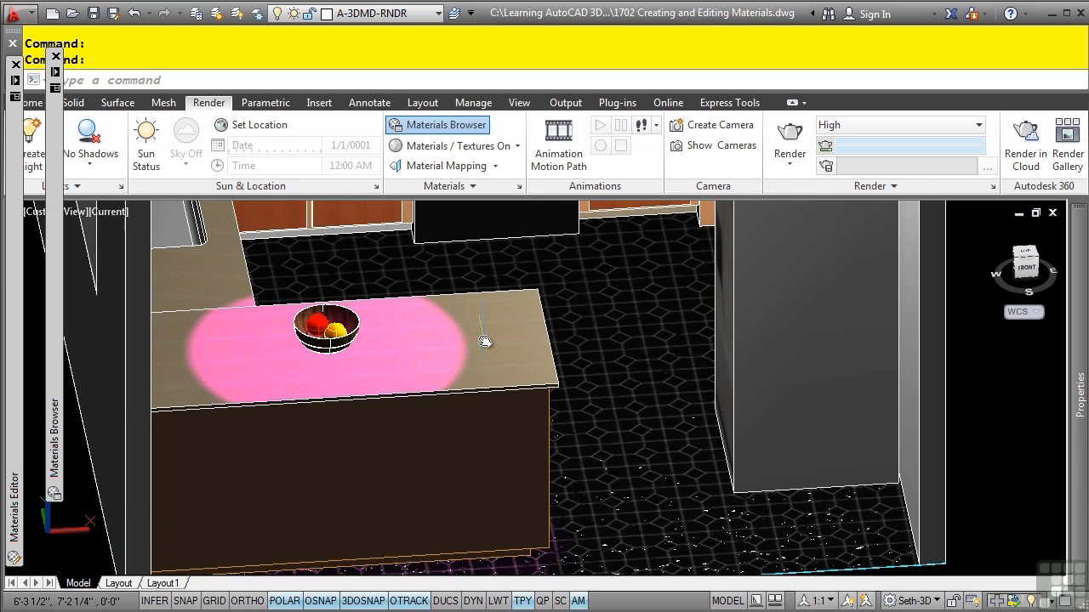
pyautogui.moveTo(55, 184)
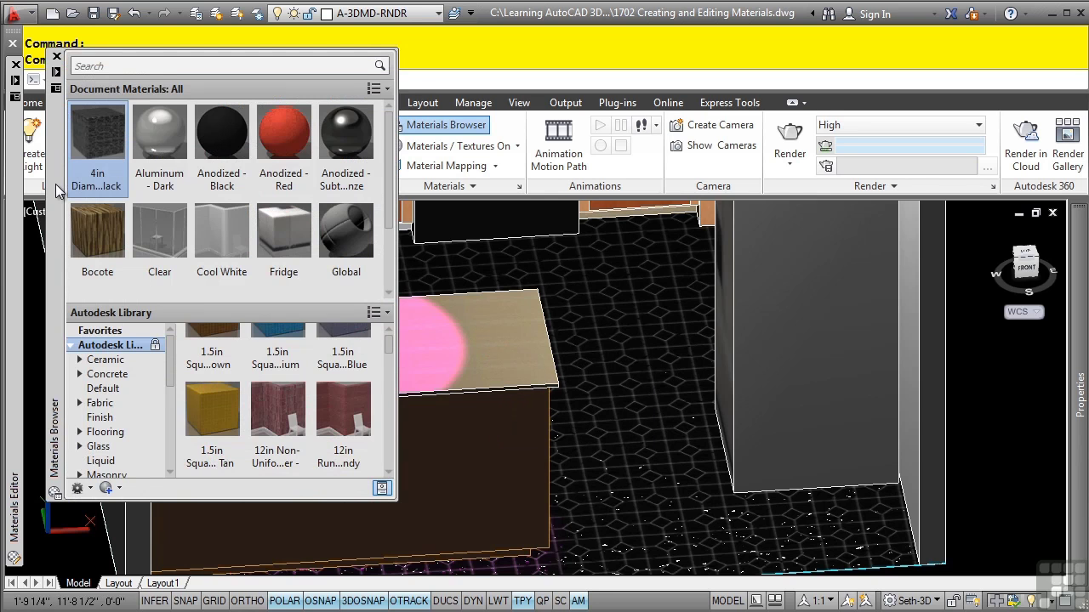
pyautogui.moveTo(56, 438); pyautogui.dragTo(97, 247)
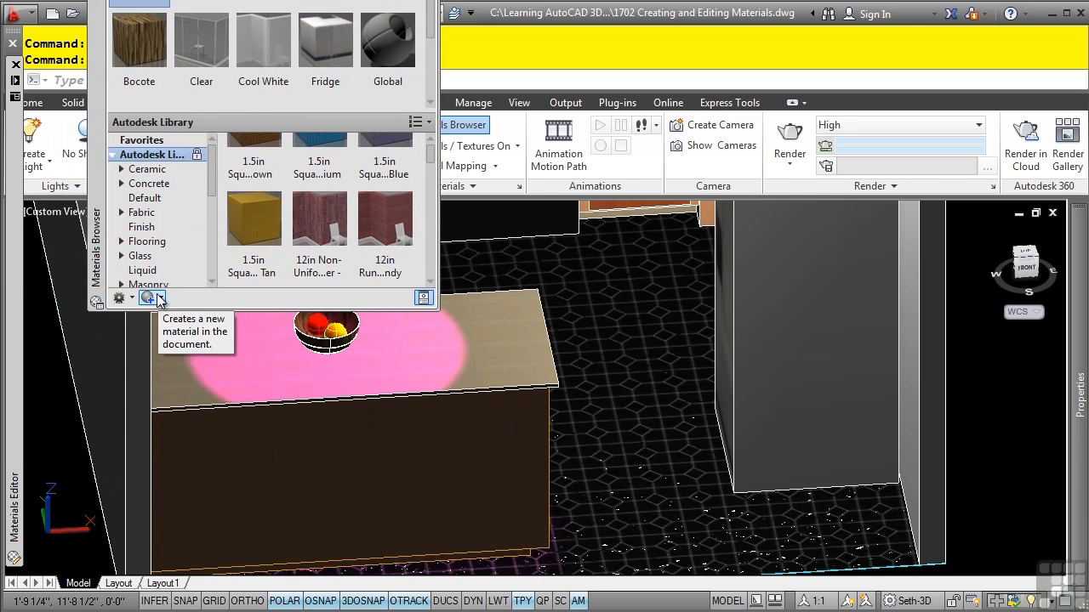
pyautogui.click(159, 298)
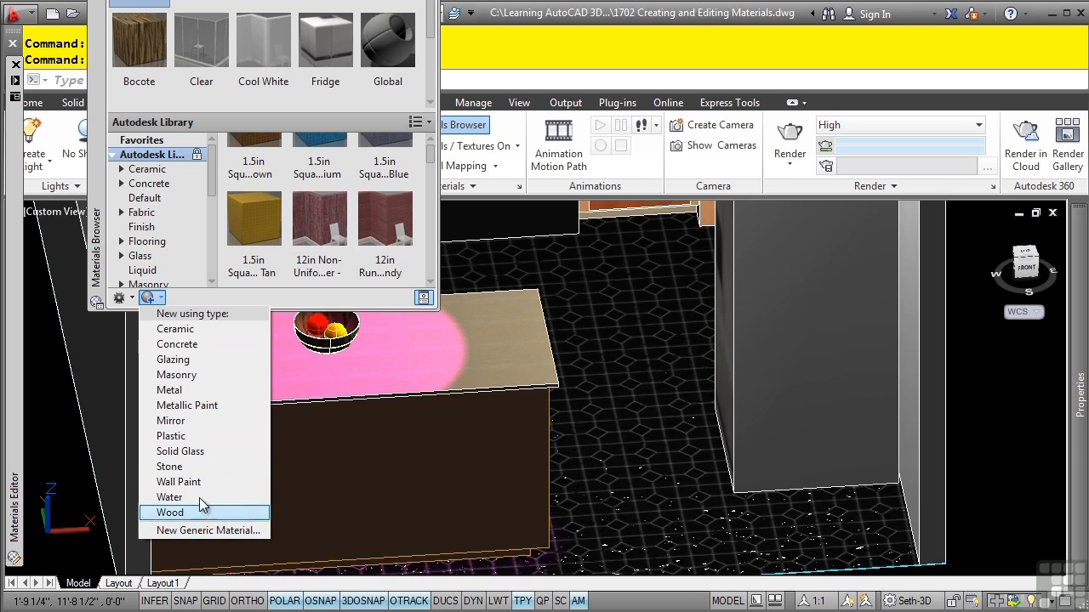
pyautogui.click(194, 453)
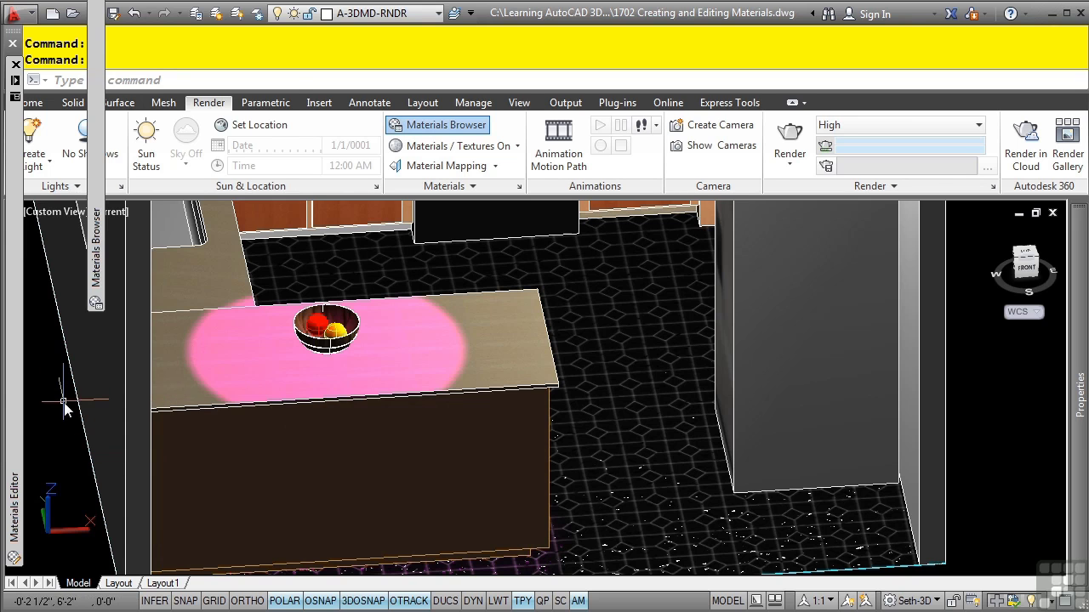
pyautogui.moveTo(19, 407)
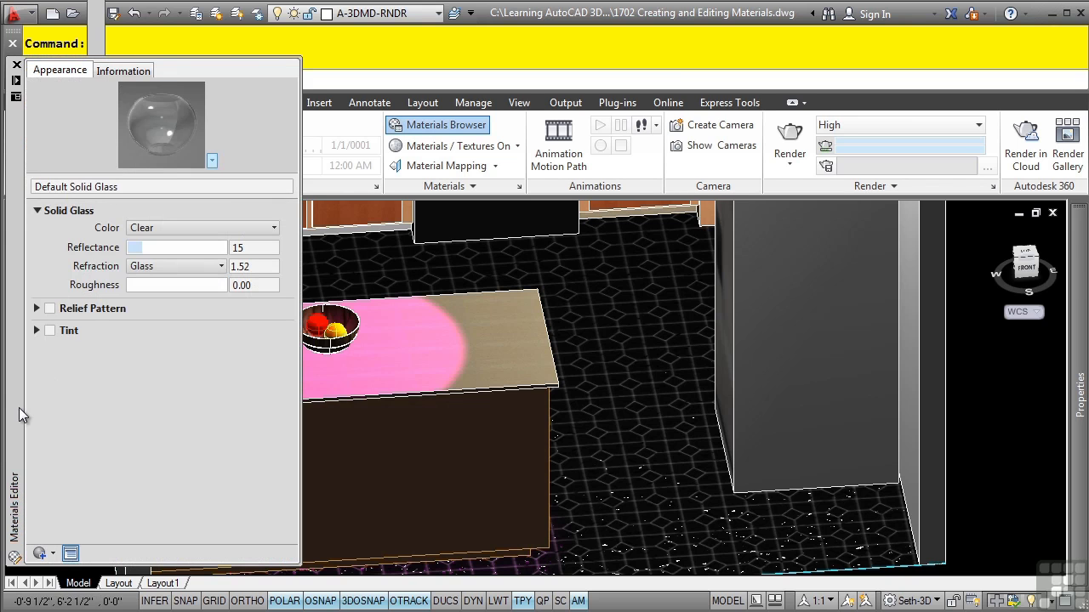
# - Rename the new solid glass material as Blue Glass Counter in its information settings
pyautogui.click(132, 73)
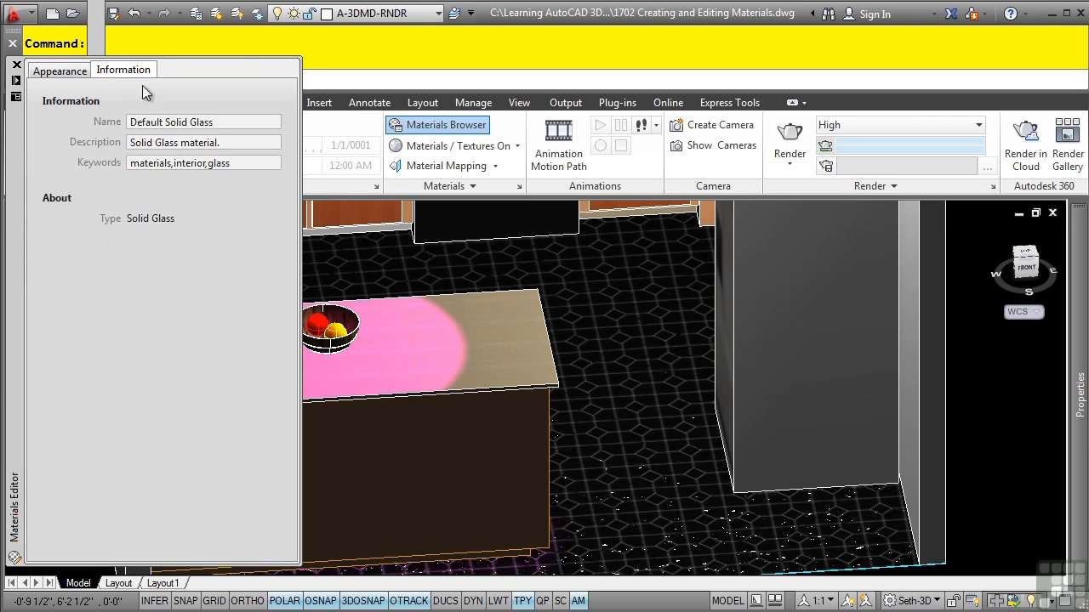
pyautogui.click(214, 114)
pyautogui.tripleClick(231, 124)
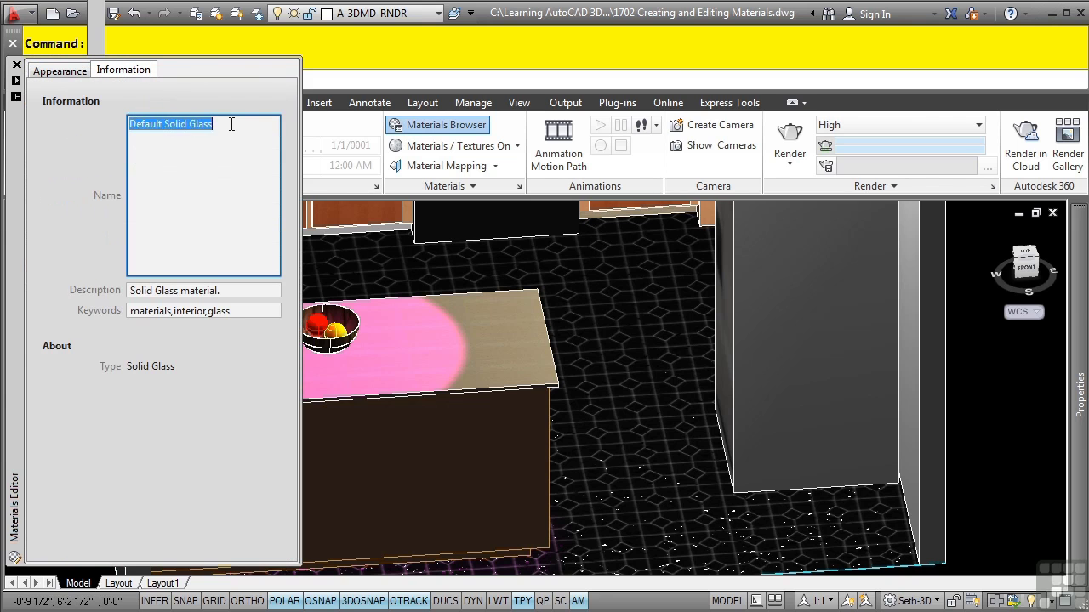
pyautogui.write('Blue')
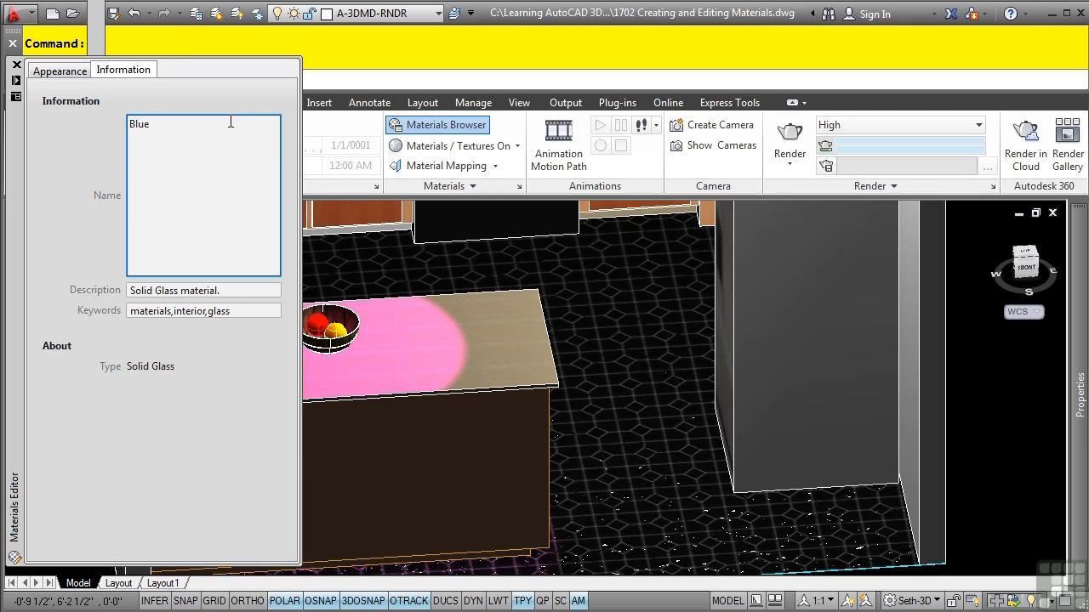
pyautogui.write(' Glass Counter')
# - Copy the material's name into its description so that it reads Blue Glass Counter
pyautogui.tripleClick(232, 125)
pyautogui.hotkey('ctrl', 'c')
pyautogui.press('Tab')
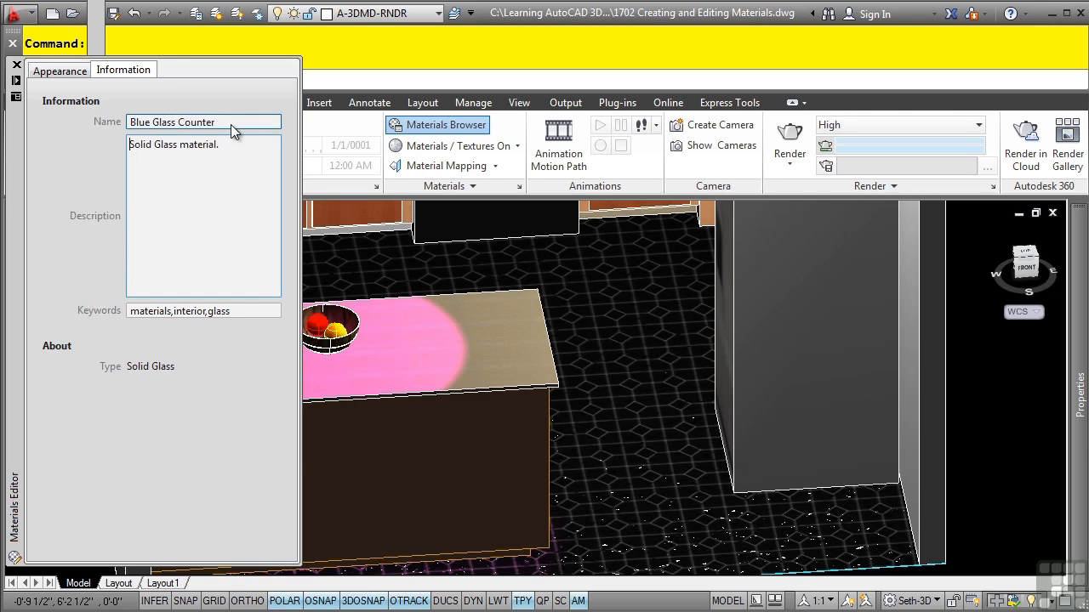
pyautogui.hotkey('ctrl', 'a')
pyautogui.hotkey('ctrl', 'v')
pyautogui.press('Tab')
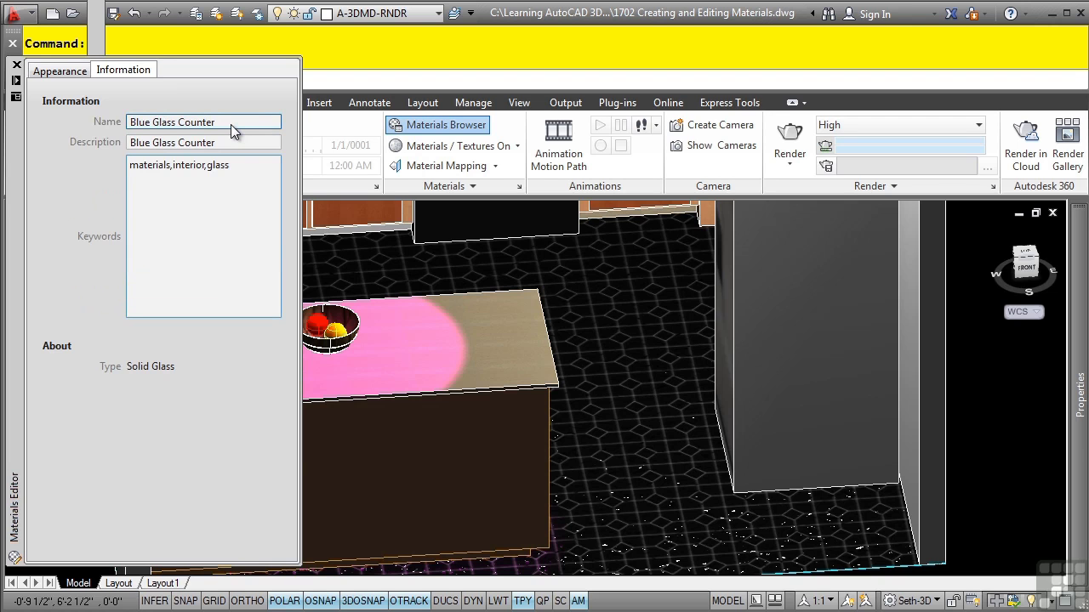
# - Add blue and counter to the material's keywords and return to its appearance settings
pyautogui.write(',blue')
pyautogui.write(',counter')
pyautogui.click(71, 74)
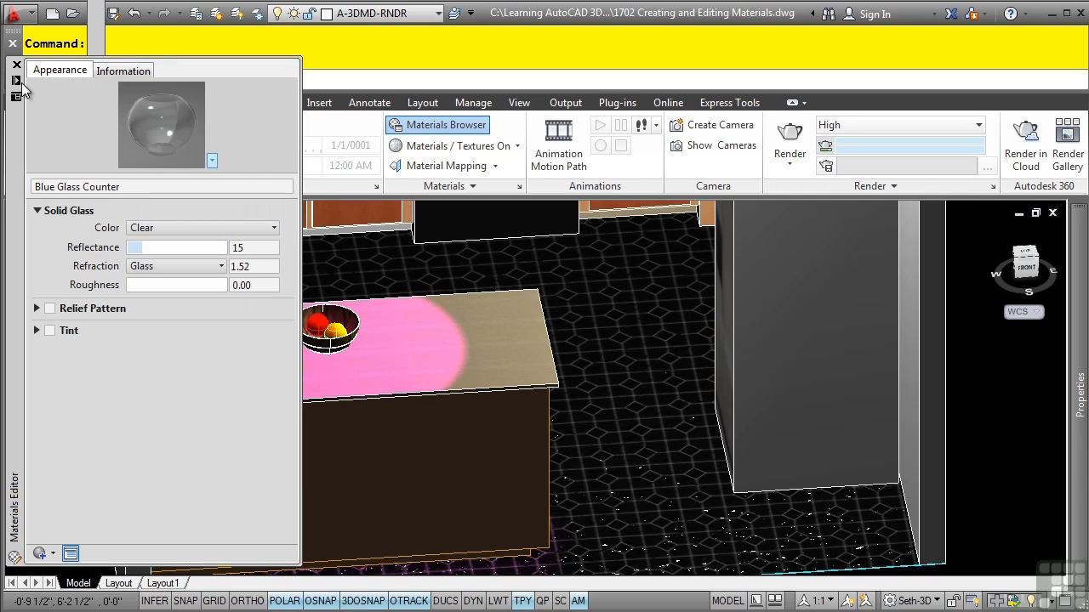
# - Apply the Blue Glass Counter material to the countertop of the kitchen island
pyautogui.moveTo(439, 348); pyautogui.dragTo(549, 345, button='middle')
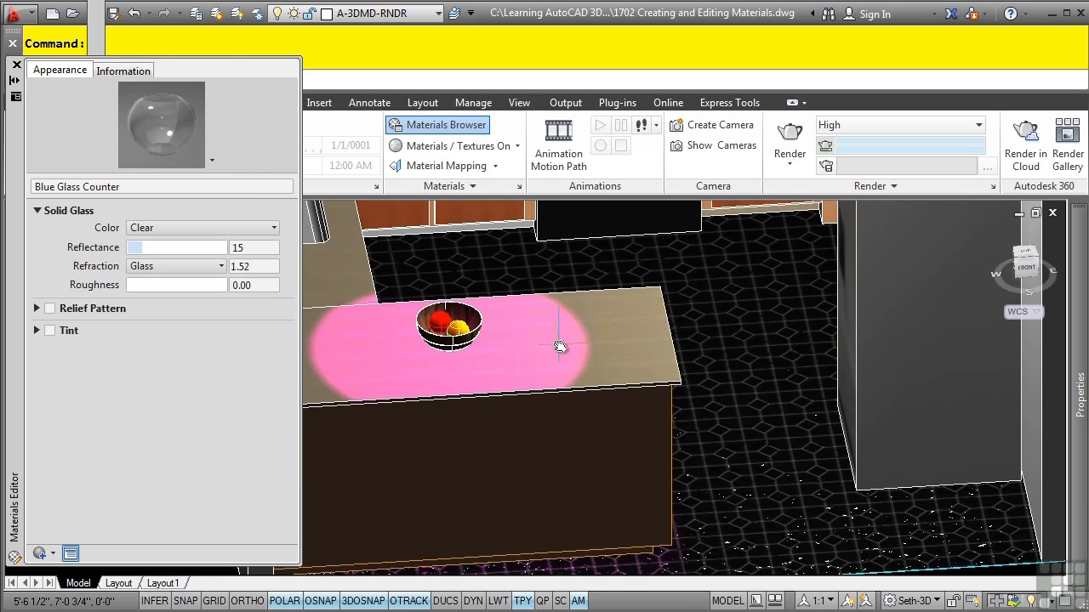
pyautogui.moveTo(127, 73); pyautogui.dragTo(54, 270)
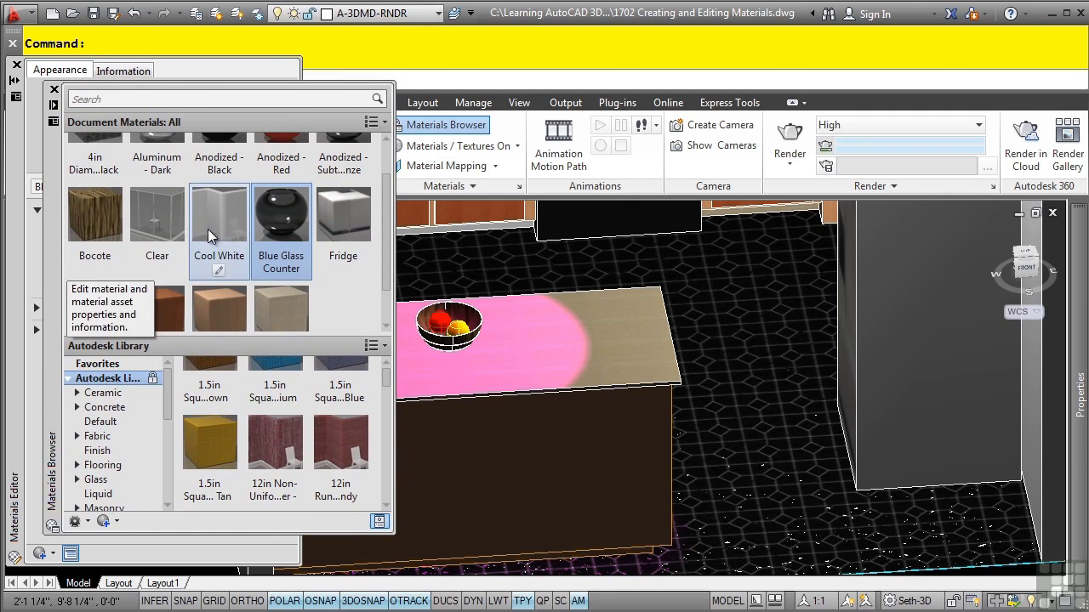
pyautogui.moveTo(282, 204); pyautogui.dragTo(565, 328)
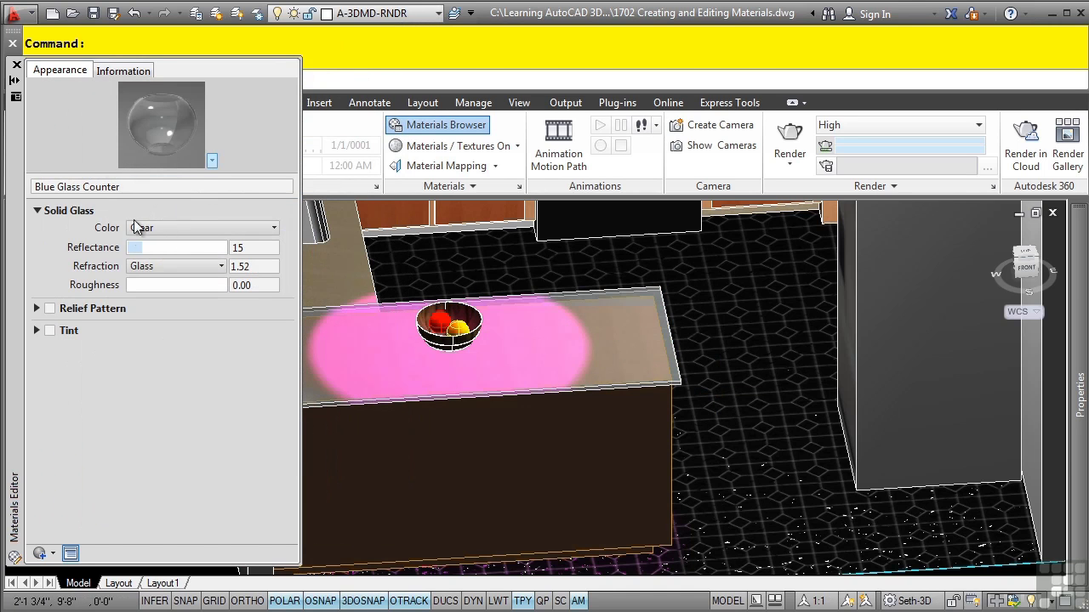
# - Set the Blue Glass Counter material's color to Blue and its reflectance to 40
pyautogui.click(158, 226)
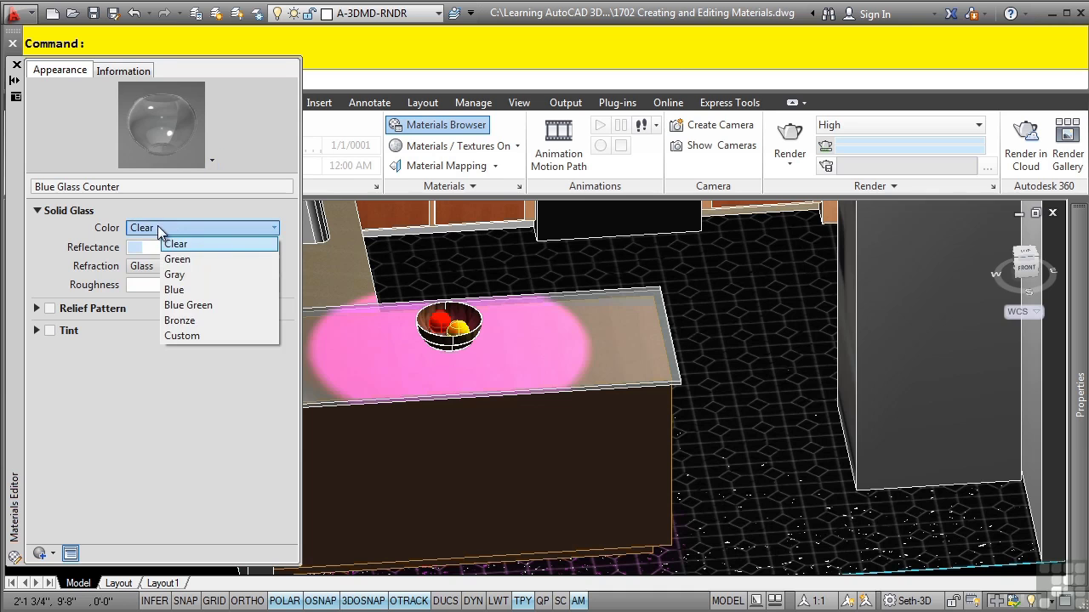
pyautogui.click(190, 290)
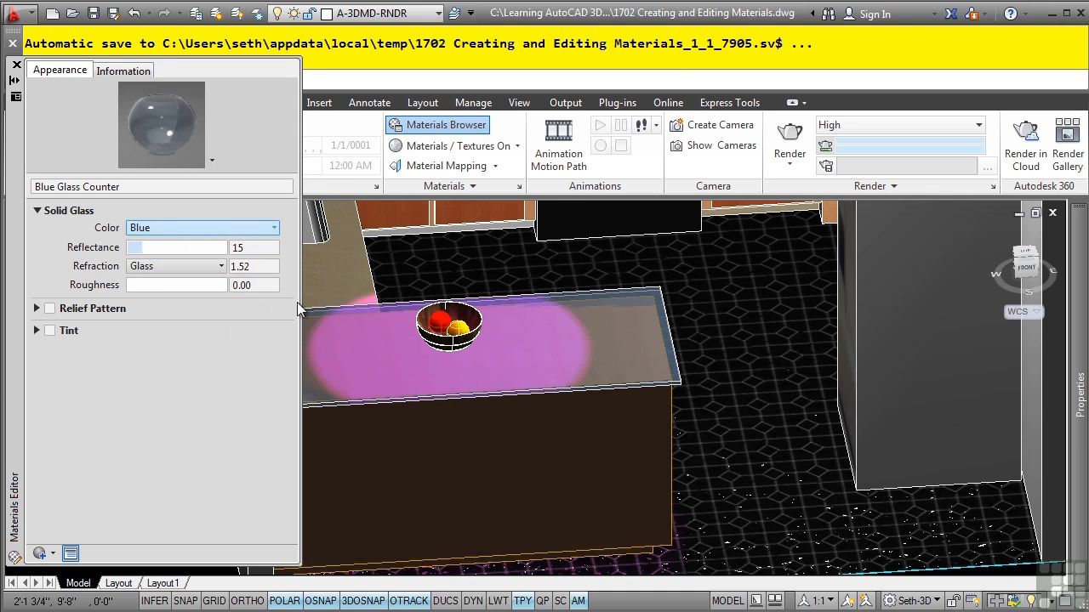
pyautogui.keyDown('shift'); pyautogui.moveTo(568, 411); pyautogui.dragTo(565, 364, button='middle'); pyautogui.keyUp('shift')
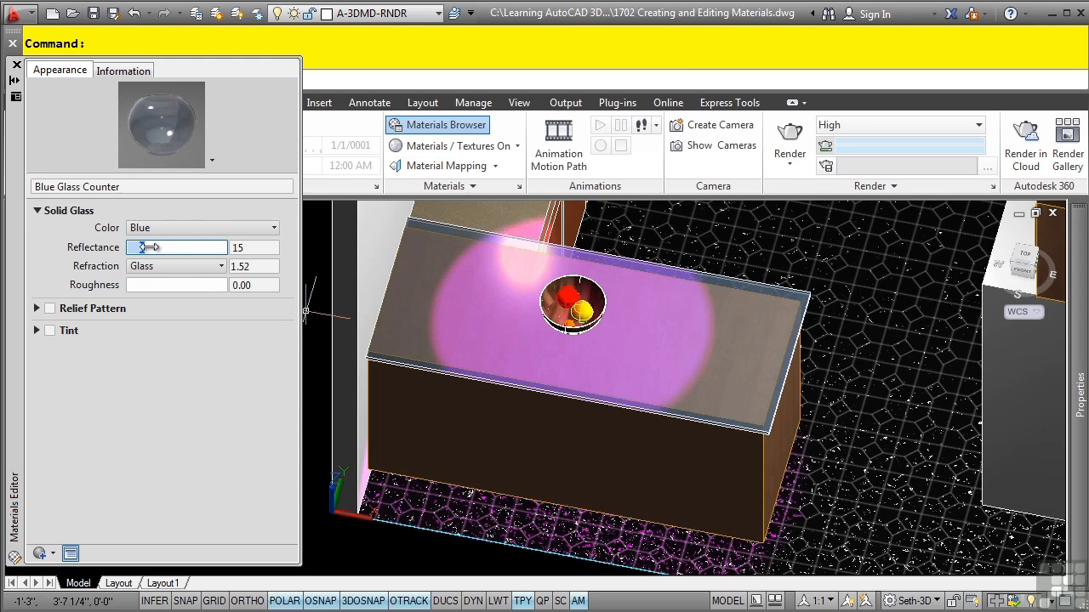
pyautogui.moveTo(143, 247); pyautogui.dragTo(168, 247)
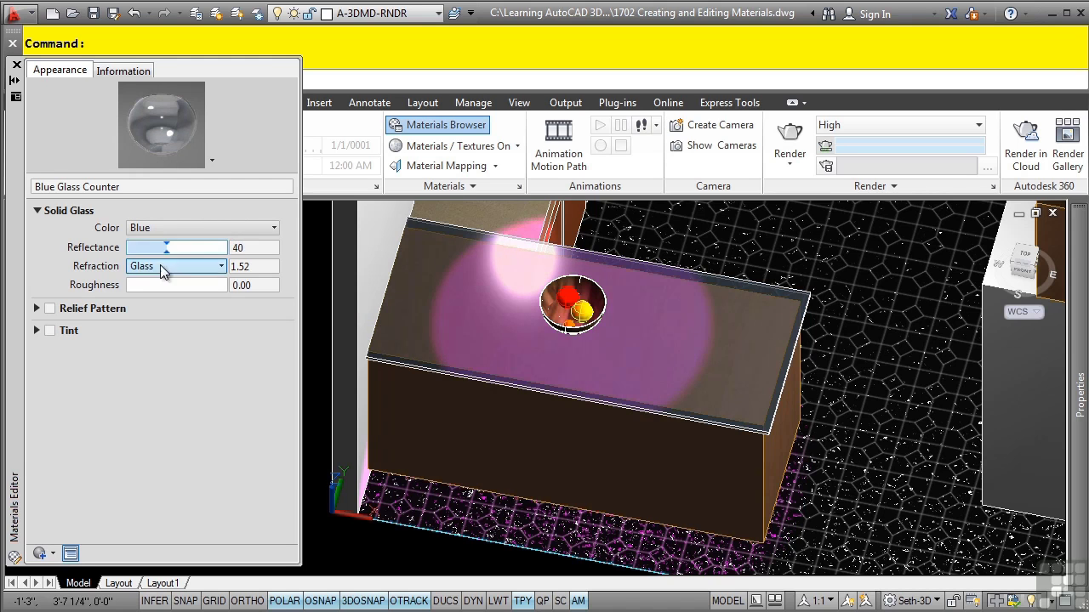
# - Set the solid glass refraction to Quartz and its roughness to 0.41
pyautogui.click(160, 266)
pyautogui.click(135, 283)
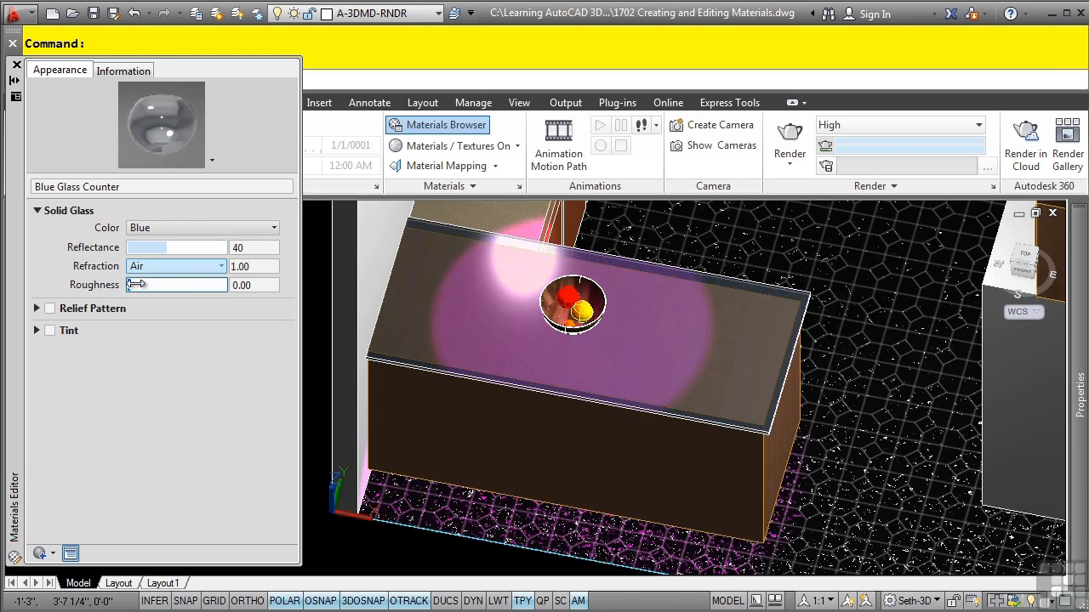
pyautogui.click(163, 266)
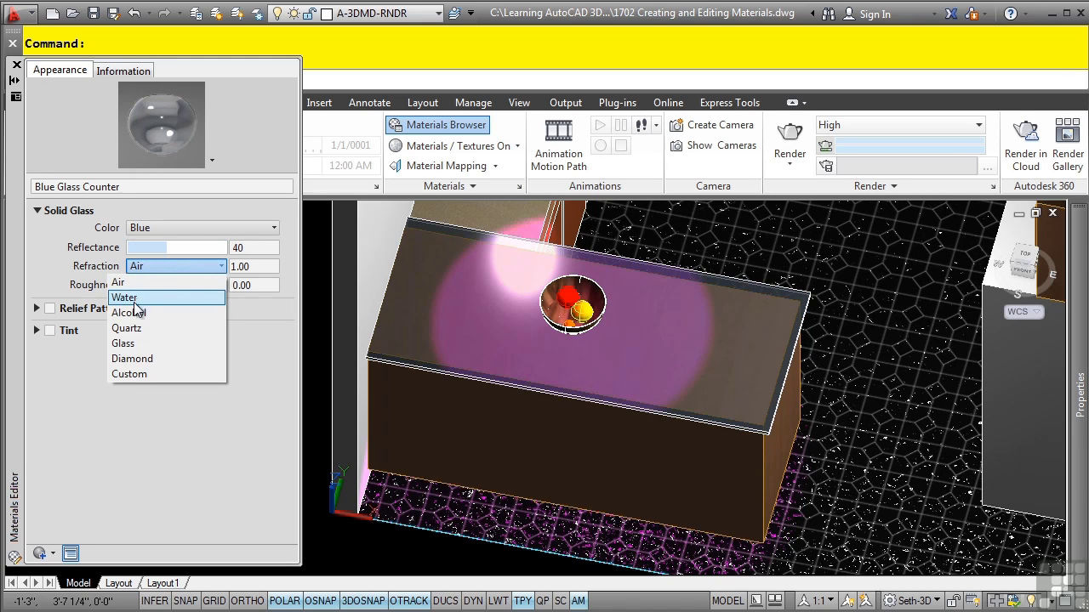
pyautogui.click(138, 327)
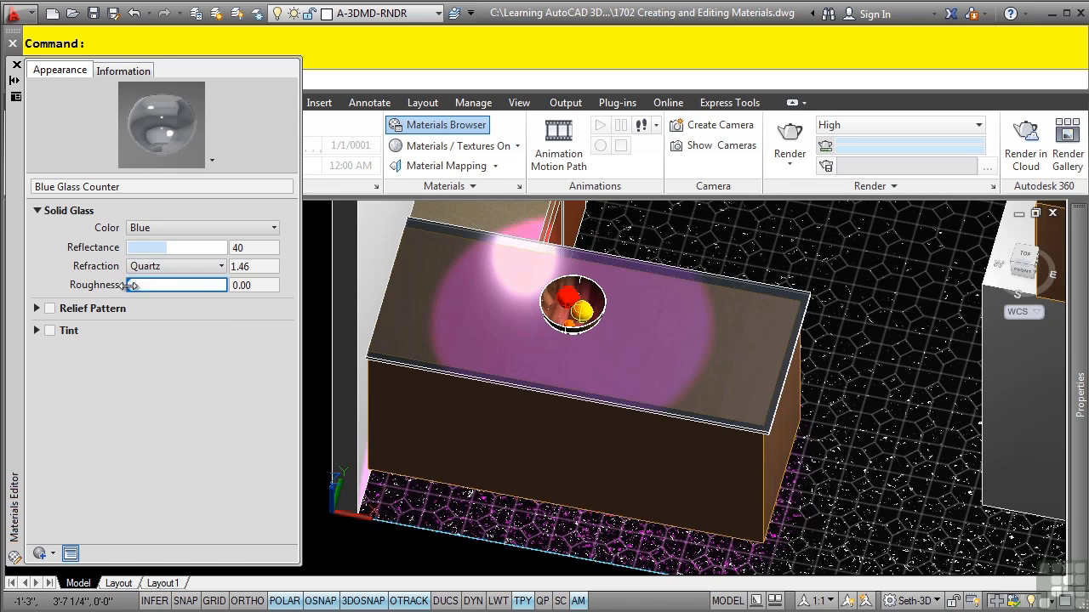
pyautogui.moveTo(130, 286); pyautogui.dragTo(166, 285)
# - Enable a Wavy relief pattern with an amount of 1.67 on the glass and inspect it on the island countertop
pyautogui.click(38, 309)
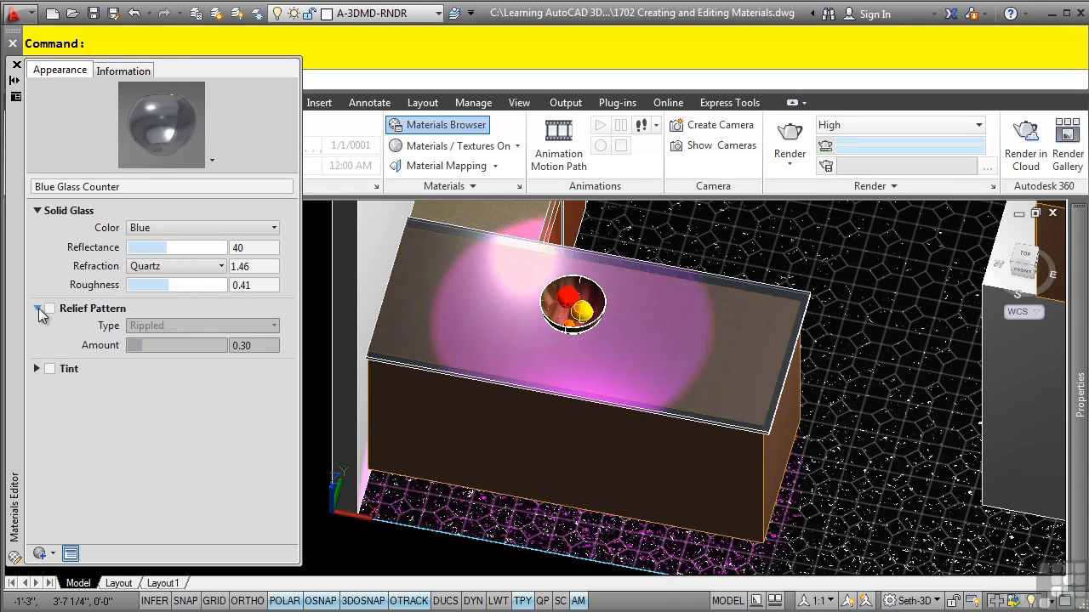
pyautogui.click(50, 309)
pyautogui.click(194, 327)
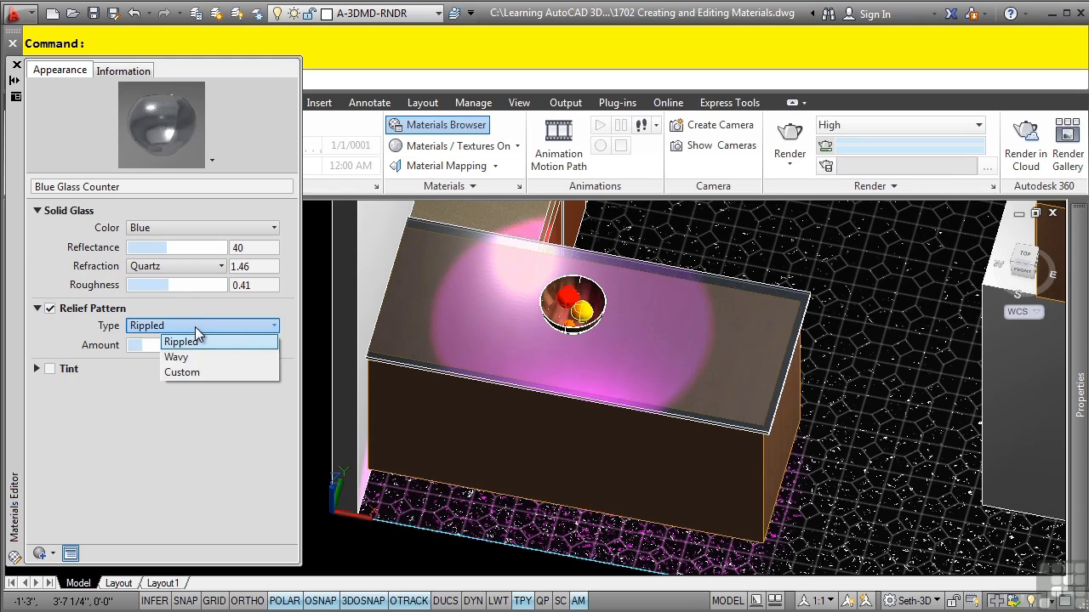
pyautogui.click(194, 356)
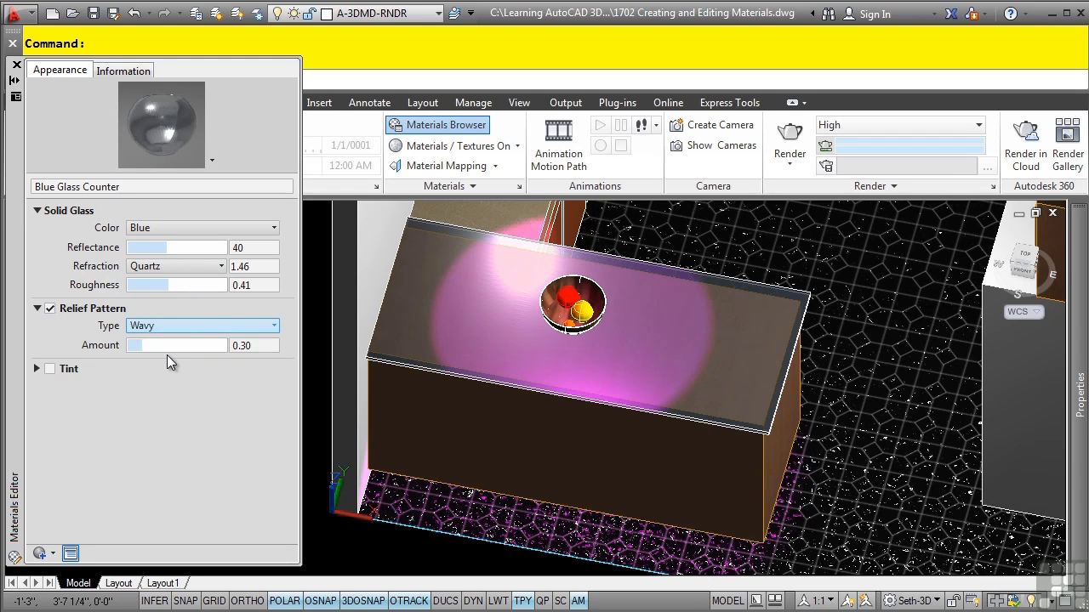
pyautogui.moveTo(142, 346); pyautogui.dragTo(210, 344)
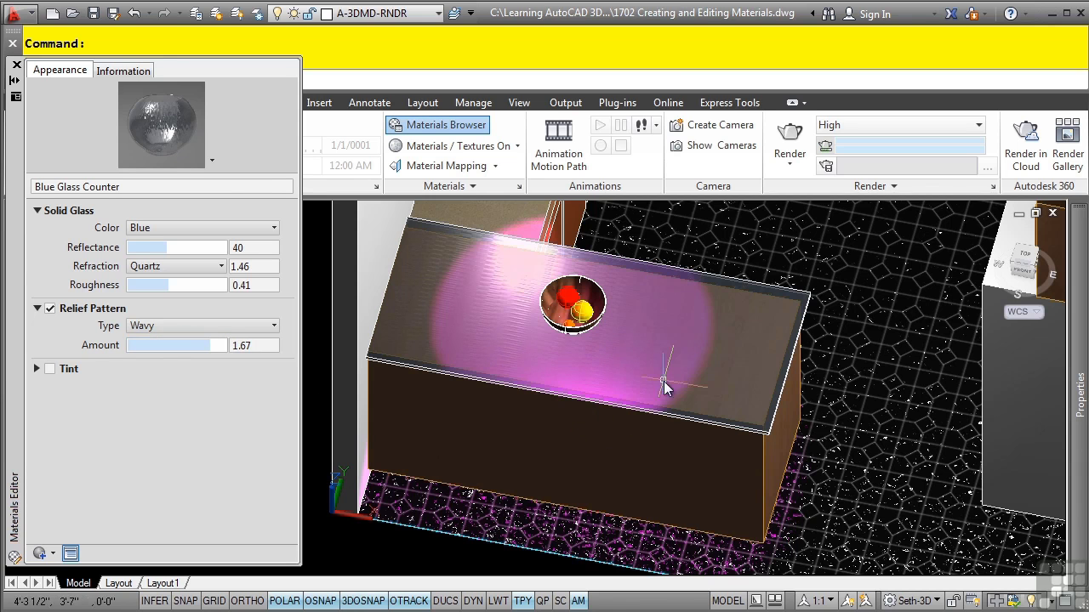
pyautogui.scroll(2, 676, 375)
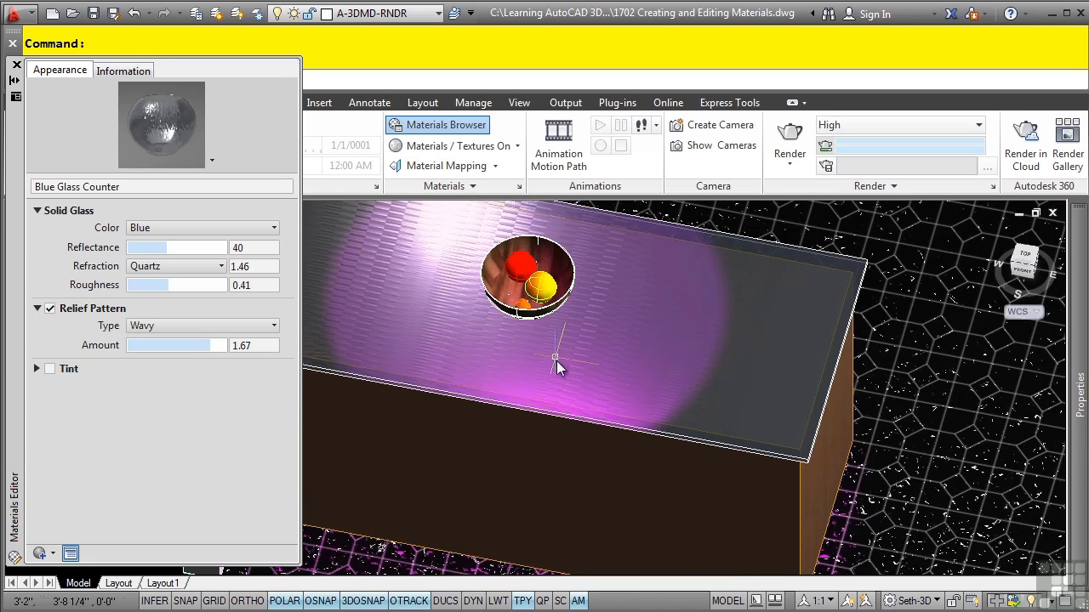
pyautogui.keyDown('shift'); pyautogui.moveTo(561, 466); pyautogui.dragTo(558, 444, button='middle'); pyautogui.keyUp('shift')
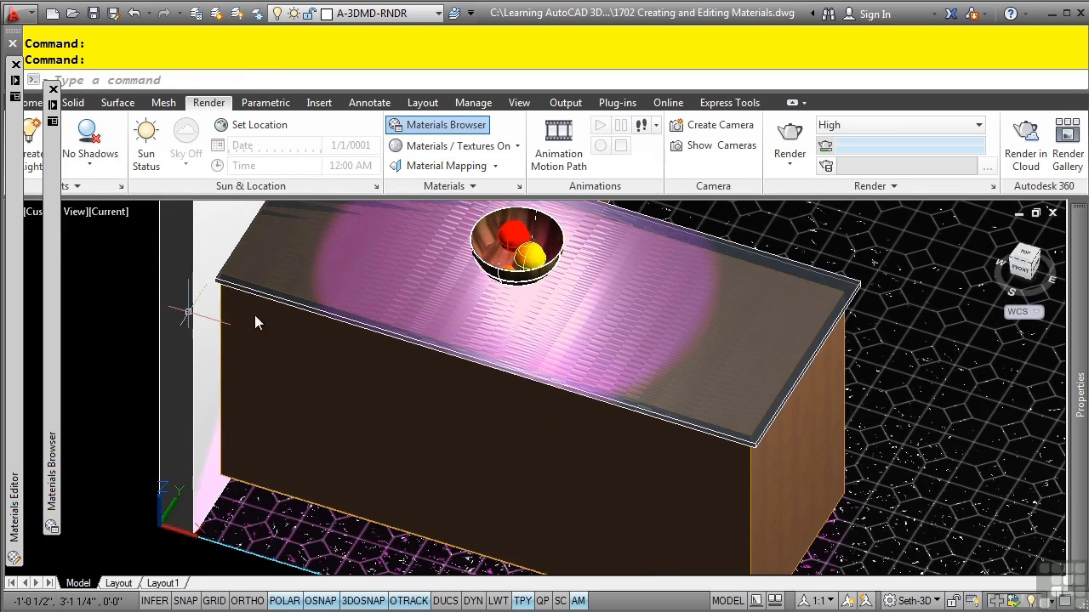
# - Create a new generic material in the document for the front of the black stove block
pyautogui.moveTo(654, 293); pyautogui.dragTo(400, 430, button='middle')
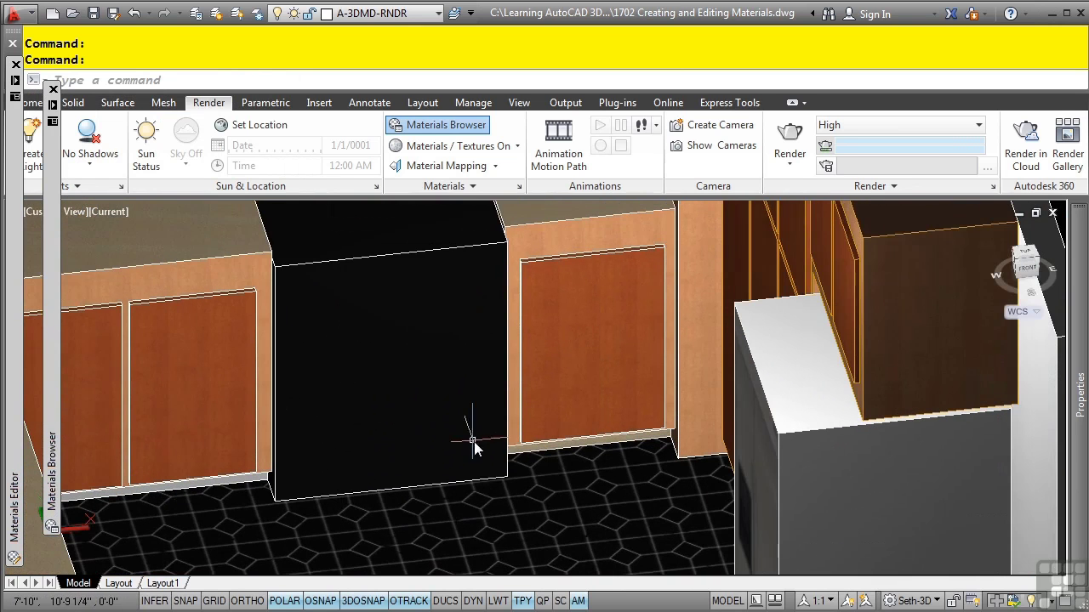
pyautogui.moveTo(468, 444); pyautogui.dragTo(432, 365, button='middle')
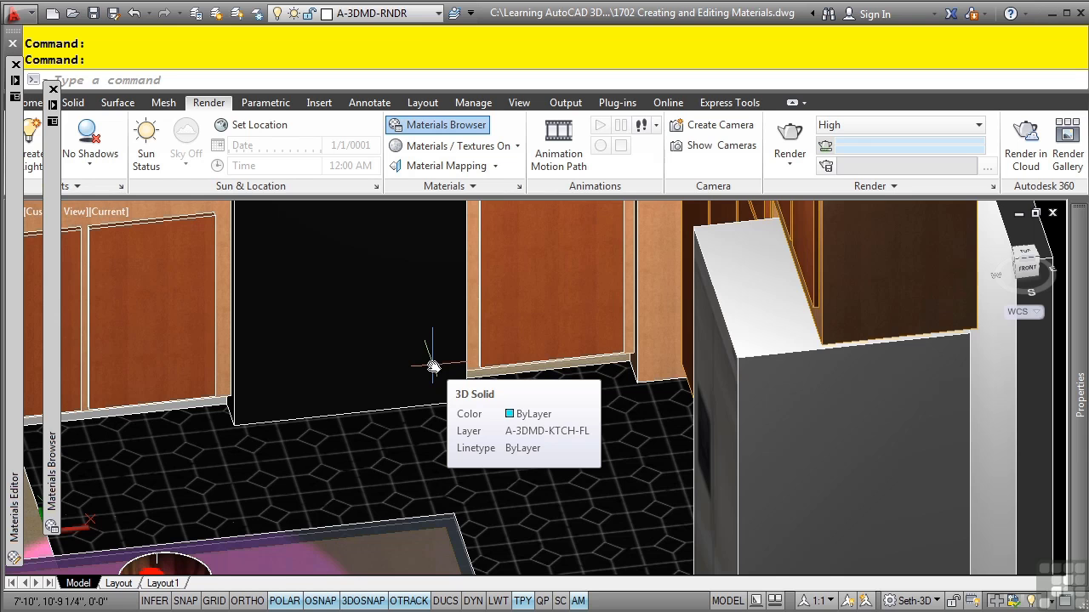
pyautogui.moveTo(437, 354); pyautogui.dragTo(582, 441, button='middle')
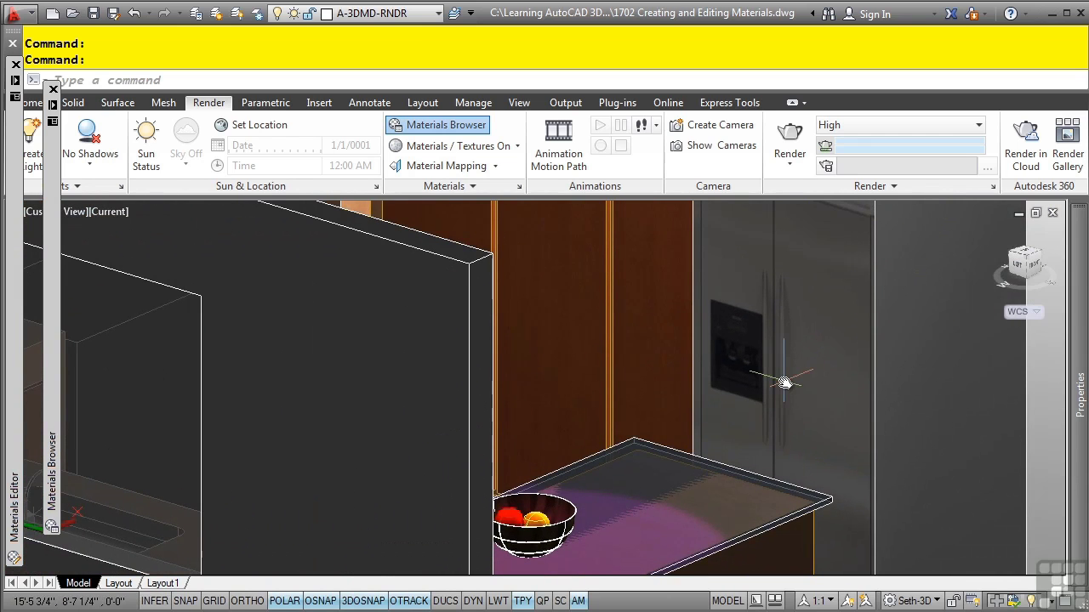
pyautogui.moveTo(773, 383)
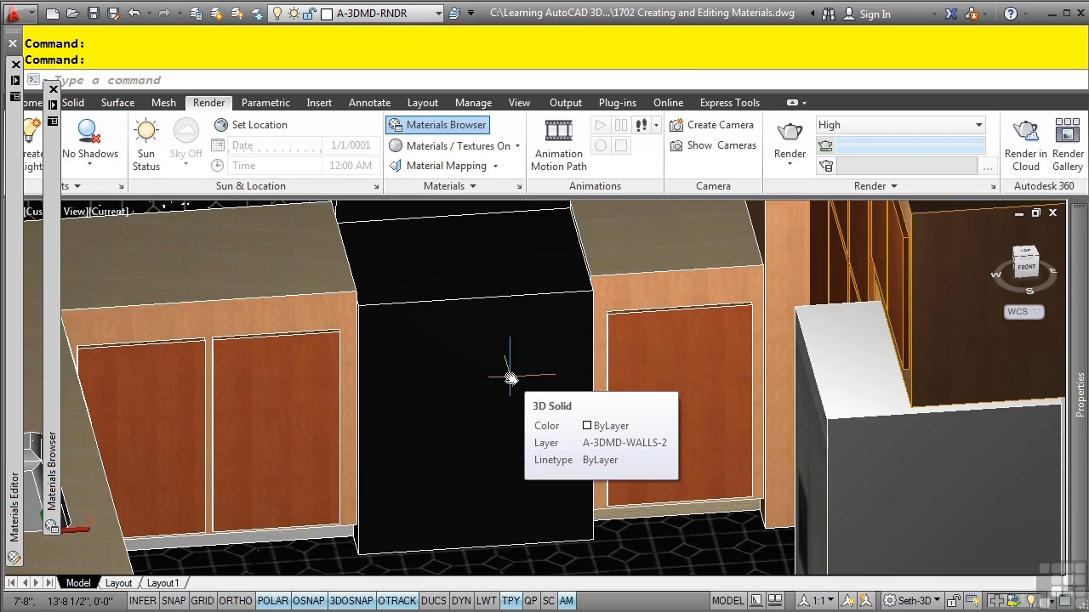
pyautogui.moveTo(47, 374)
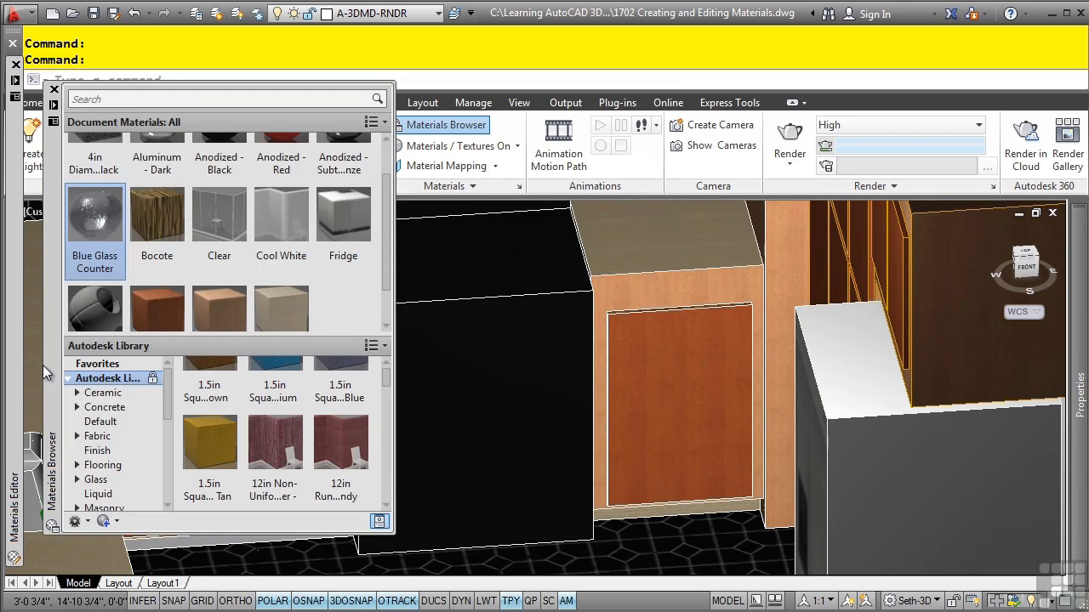
pyautogui.moveTo(49, 382); pyautogui.dragTo(58, 187)
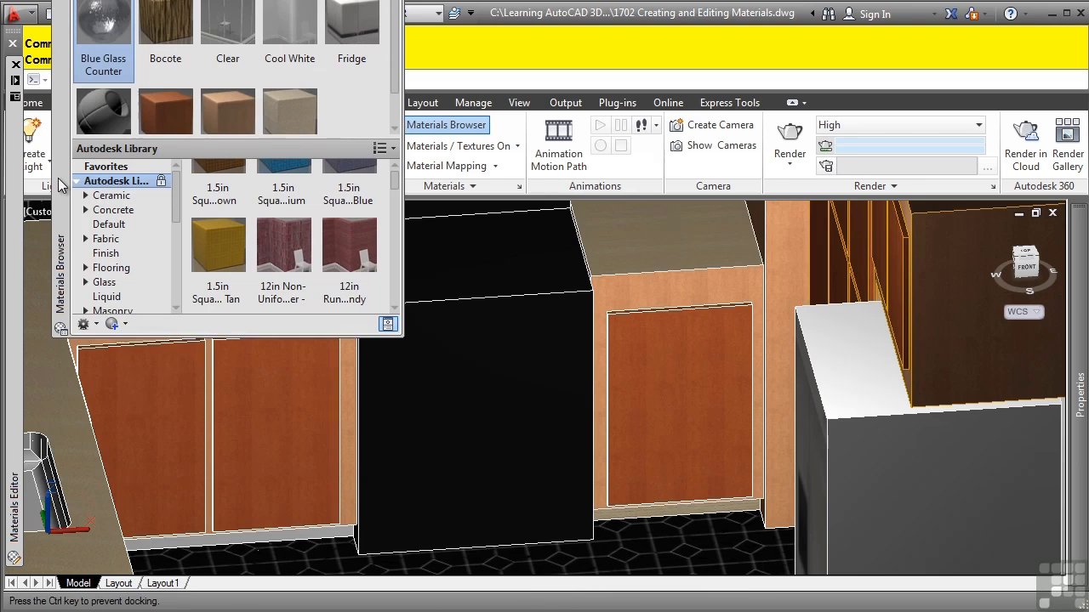
pyautogui.click(123, 327)
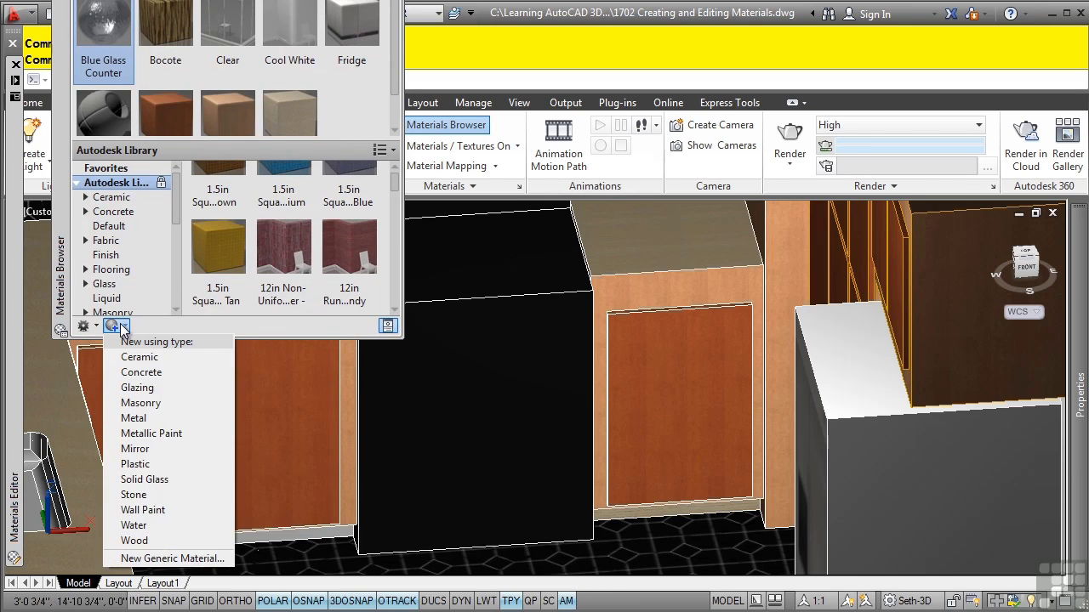
pyautogui.click(174, 559)
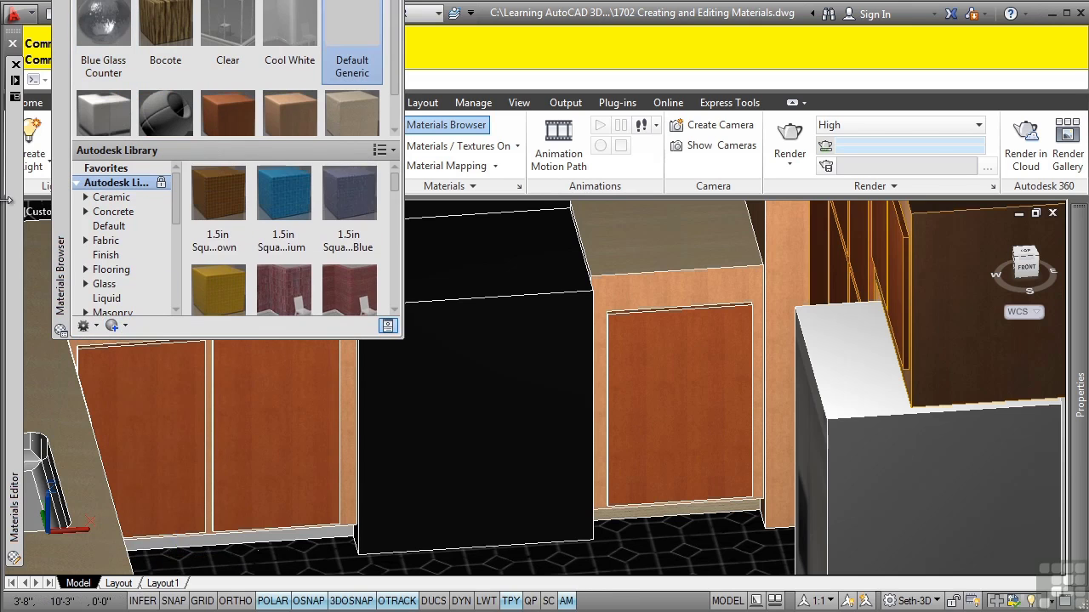
# - Rename the new generic material as Stove Front in its information settings
pyautogui.moveTo(10, 210)
pyautogui.click(132, 69)
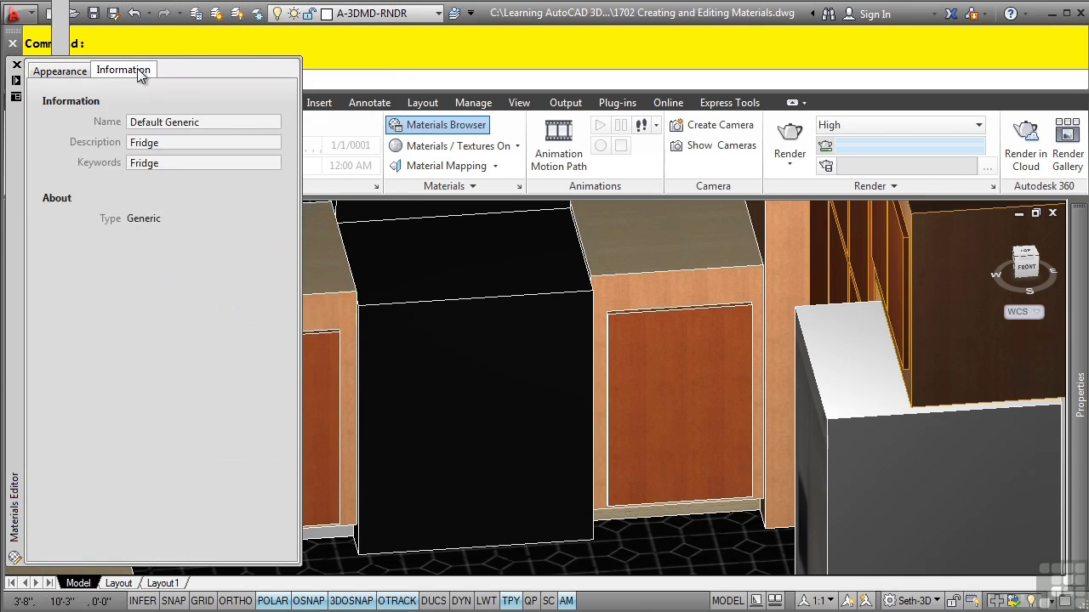
pyautogui.click(232, 119)
pyautogui.write('Stov')
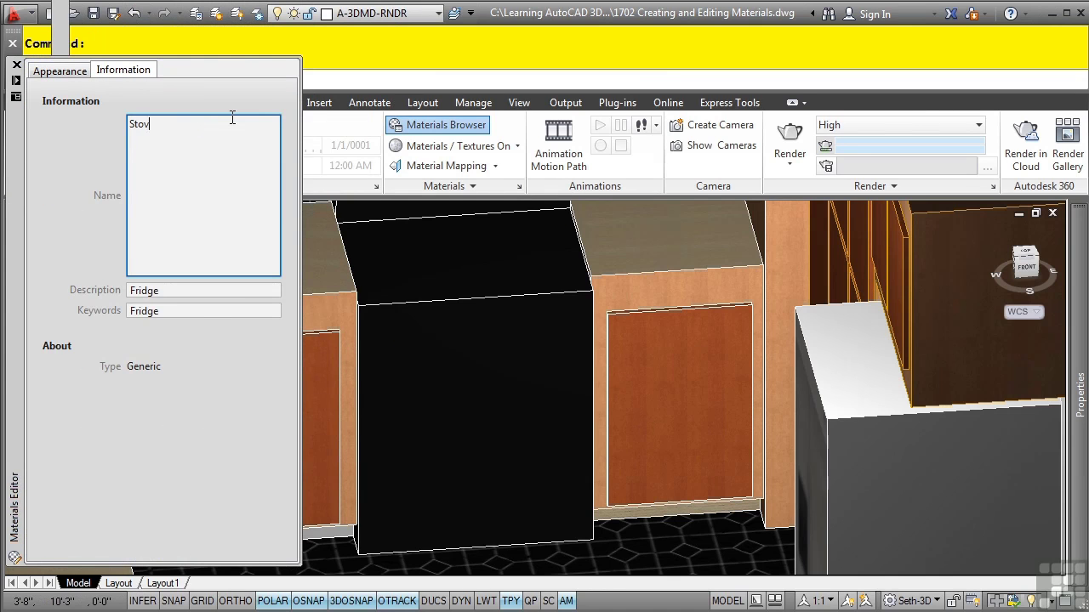
pyautogui.write('e Front')
pyautogui.press('Tab')
# - Set the material's description to Stove and its keywords to Stove,front, and return to its appearance settings
pyautogui.doubleClick(201, 162)
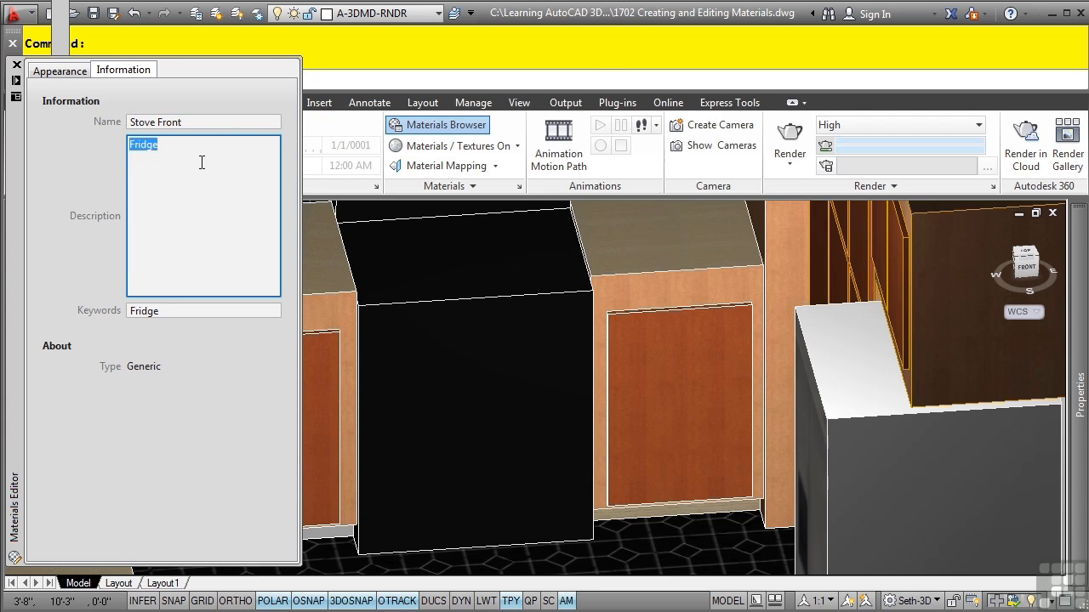
pyautogui.write('Stove')
pyautogui.press('Tab')
pyautogui.doubleClick(202, 163)
pyautogui.write('S')
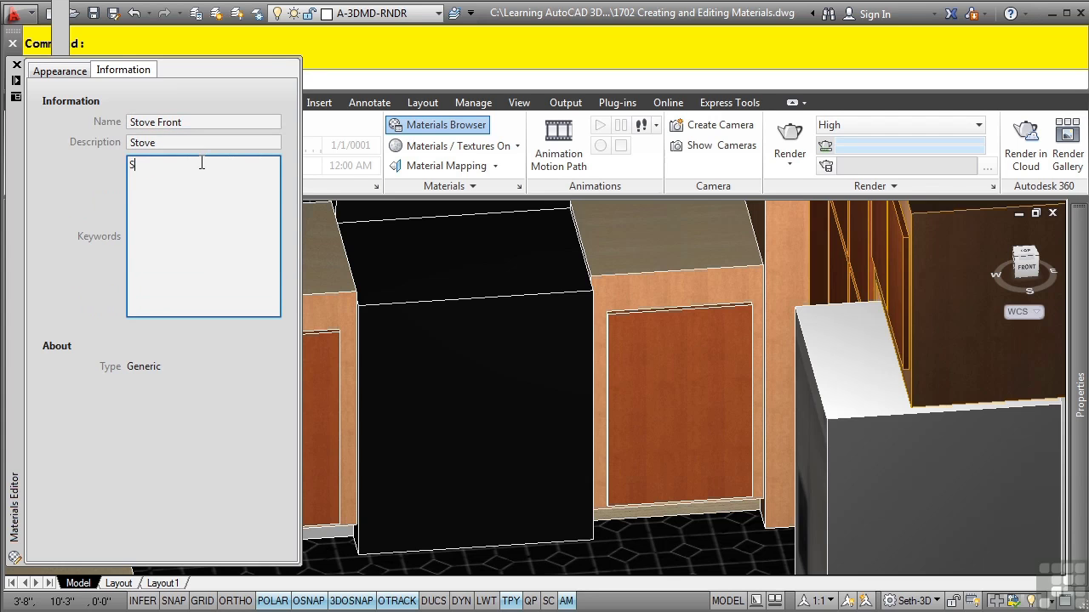
pyautogui.write('tove,front')
pyautogui.click(82, 77)
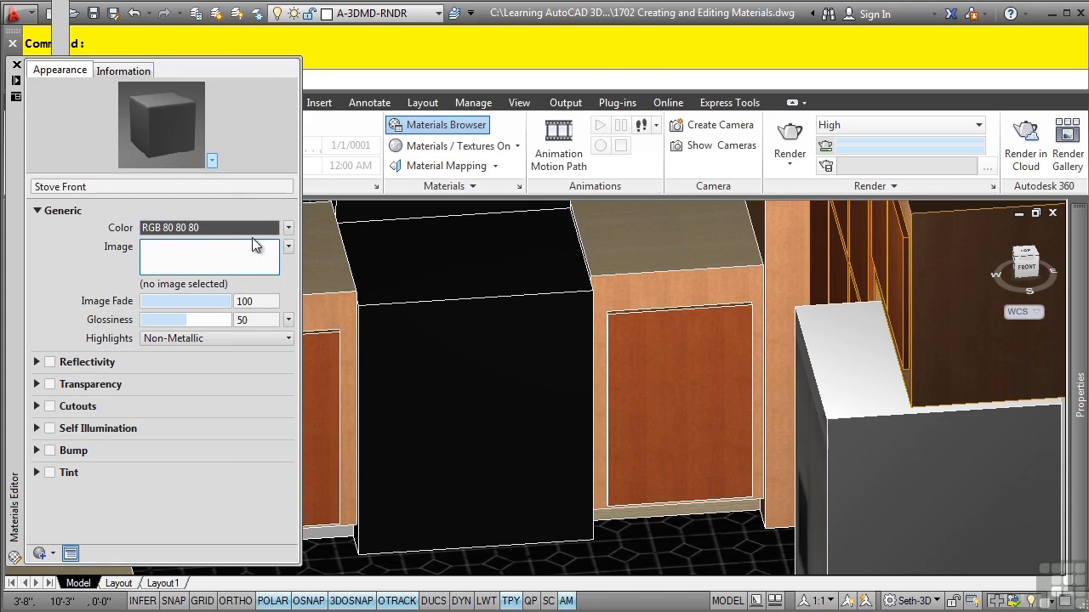
# - Load Stove-Front.jpg from the Learning AutoCAD 3D (Infinite Skills) folder as the Stove Front material's image
pyautogui.click(227, 255)
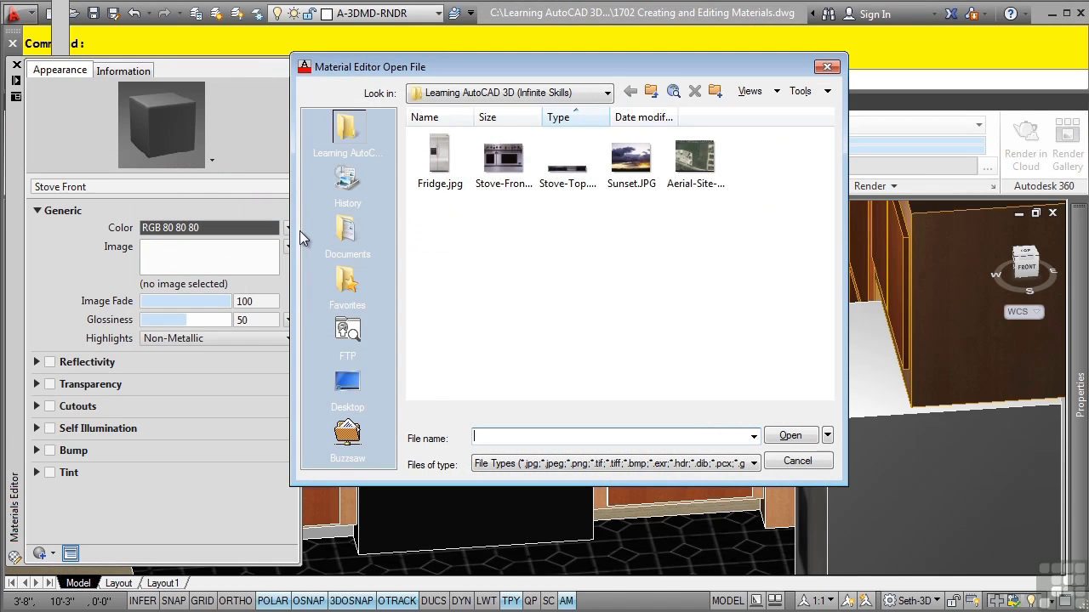
pyautogui.click(510, 93)
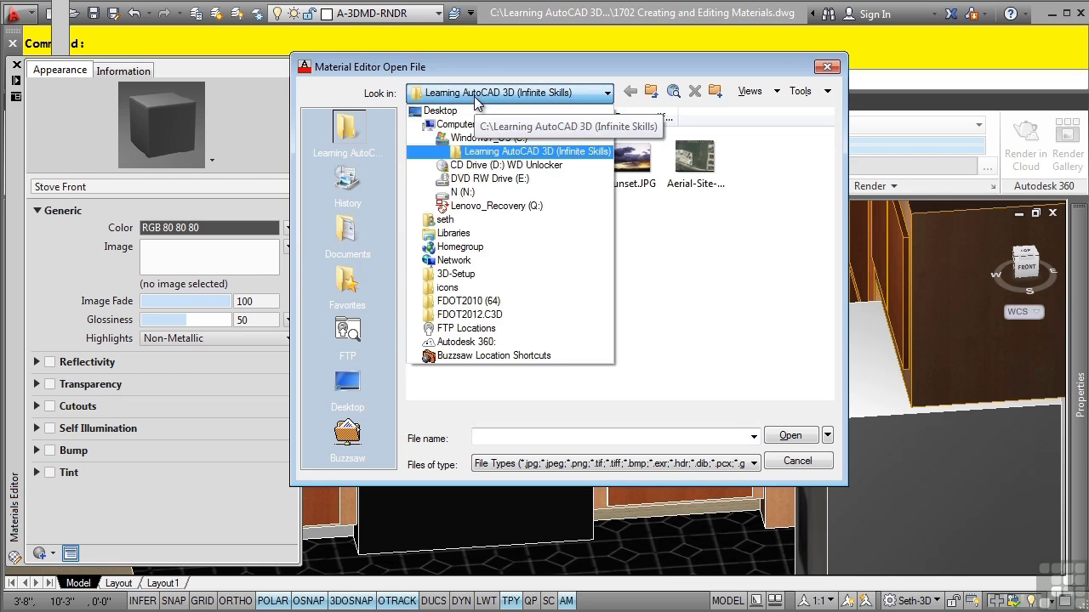
pyautogui.click(789, 284)
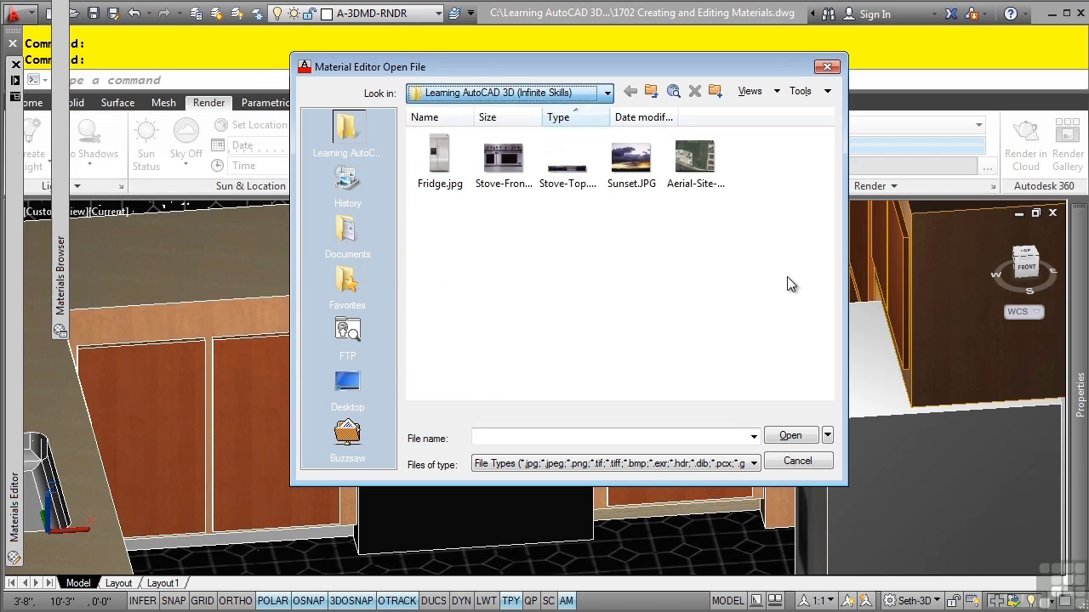
pyautogui.click(511, 188)
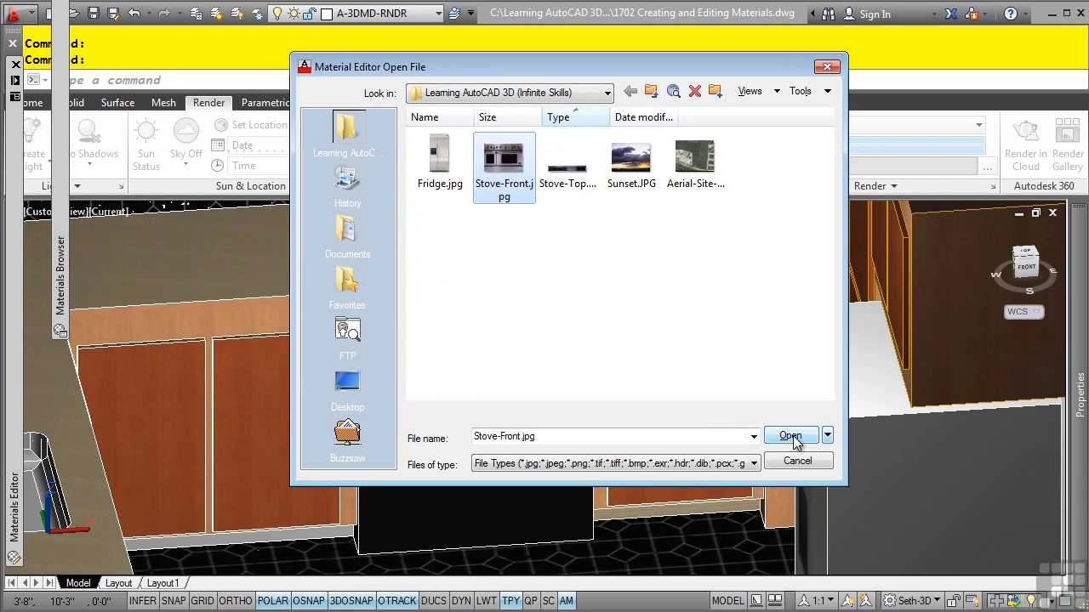
pyautogui.click(753, 464)
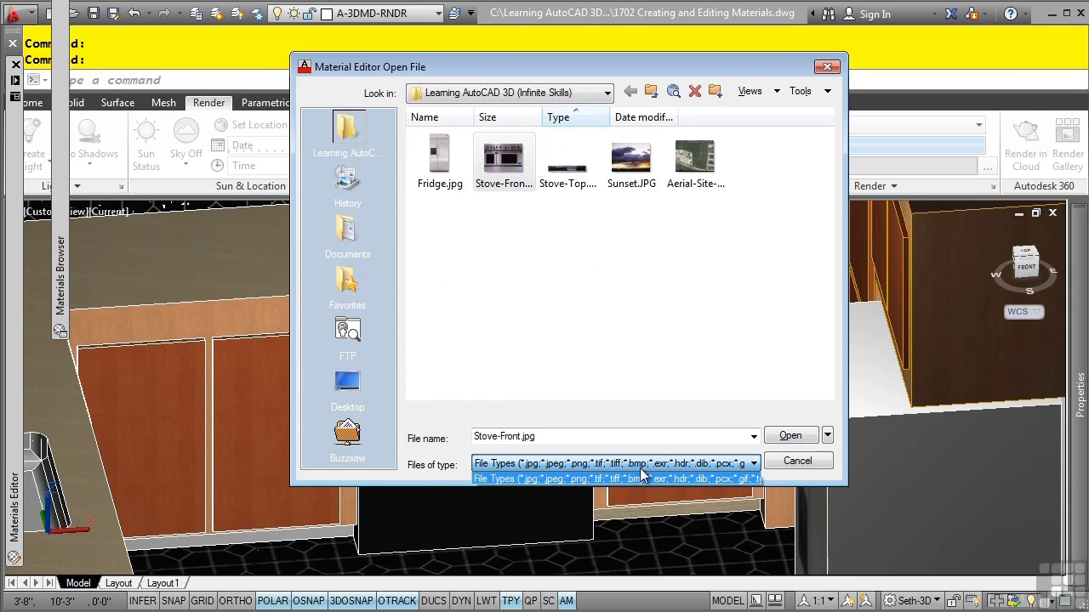
pyautogui.click(784, 440)
pyautogui.click(784, 437)
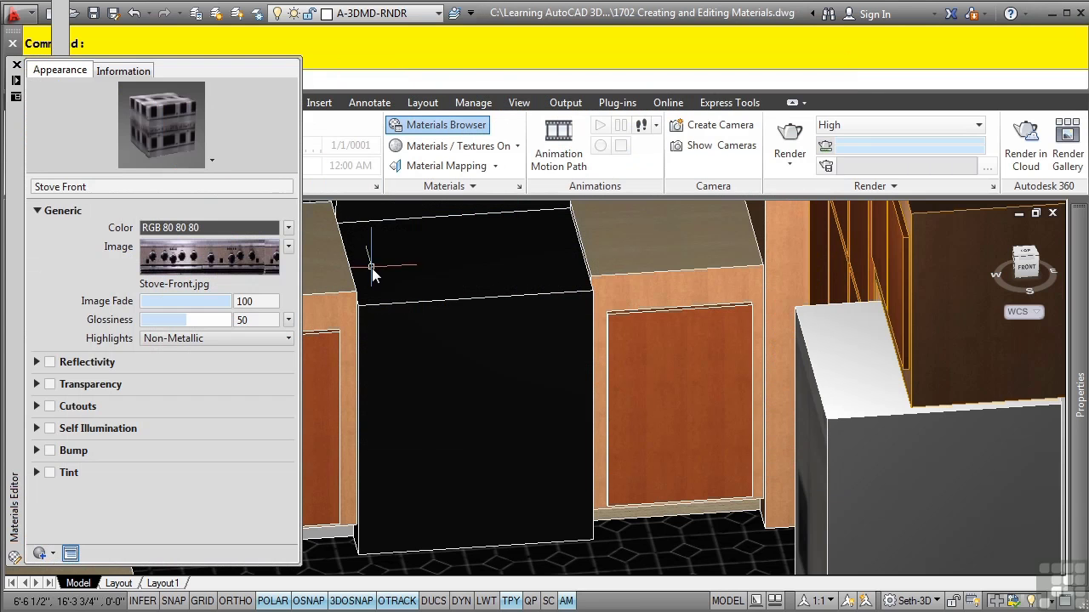
# - Apply the Stove Front material from the document materials to the front face of the stove block
pyautogui.moveTo(61, 213)
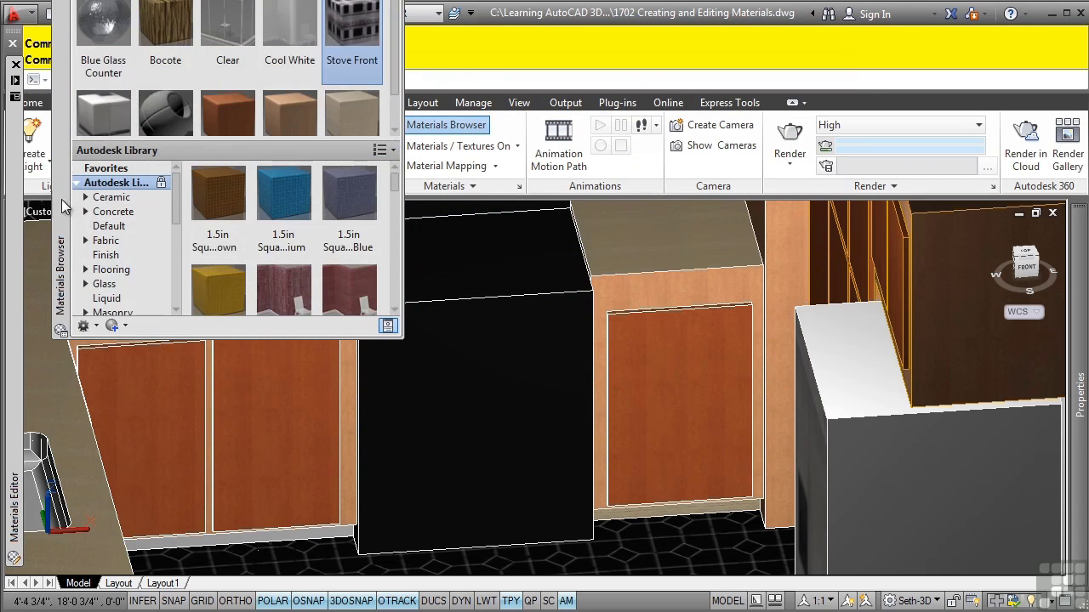
pyautogui.scroll(1, 64, 196)
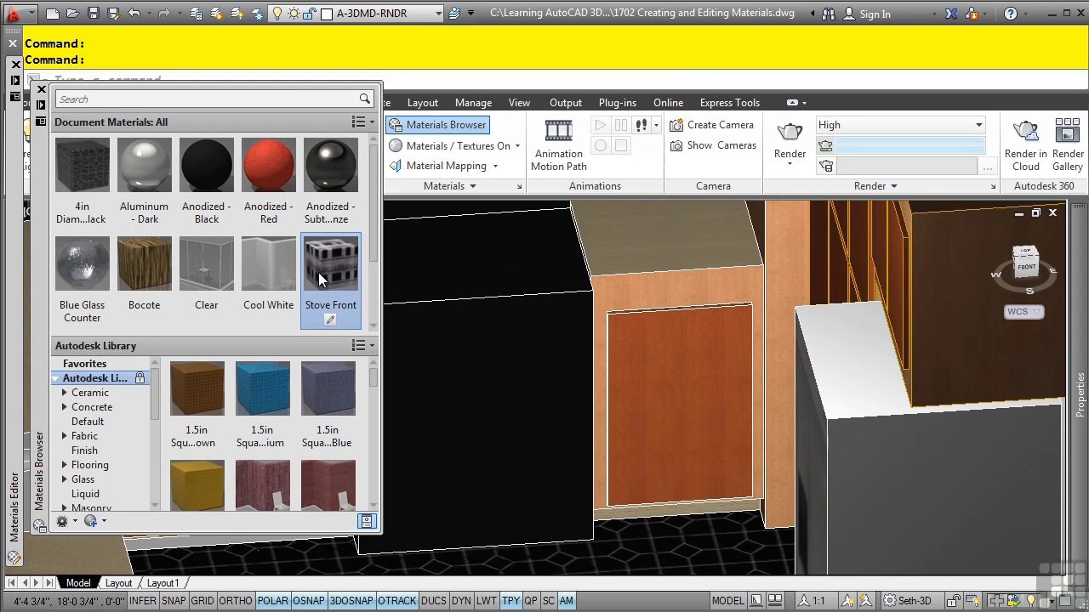
pyautogui.moveTo(318, 272); pyautogui.dragTo(475, 398)
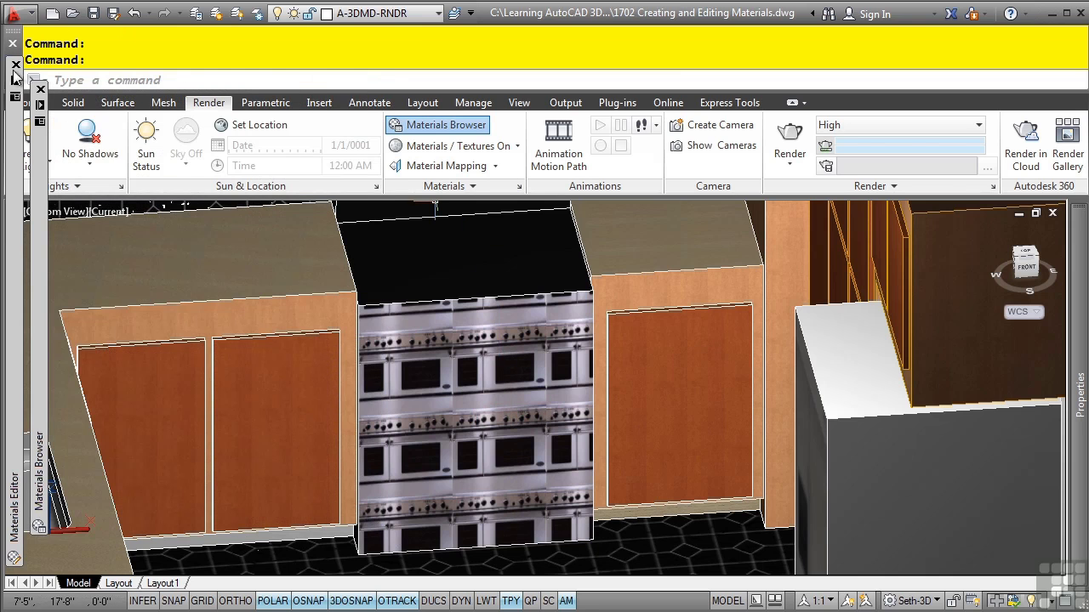
# - Unlock the aspect ratio of the Stove Front image texture and set its sample size to 2'-9" wide by 3'-0" high
pyautogui.moveTo(15, 81)
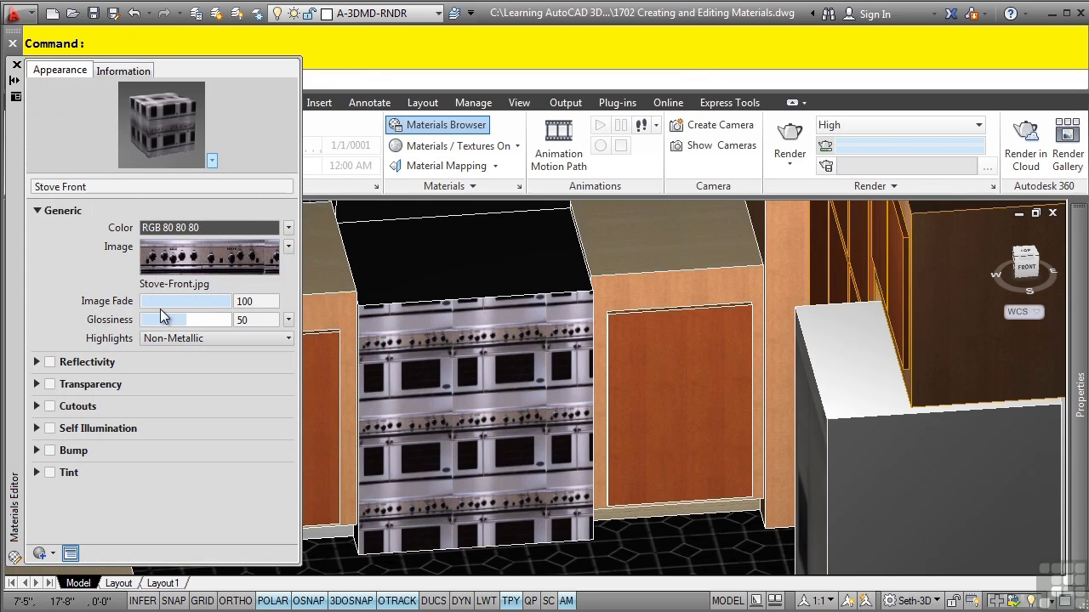
pyautogui.moveTo(468, 417); pyautogui.dragTo(540, 371, button='middle')
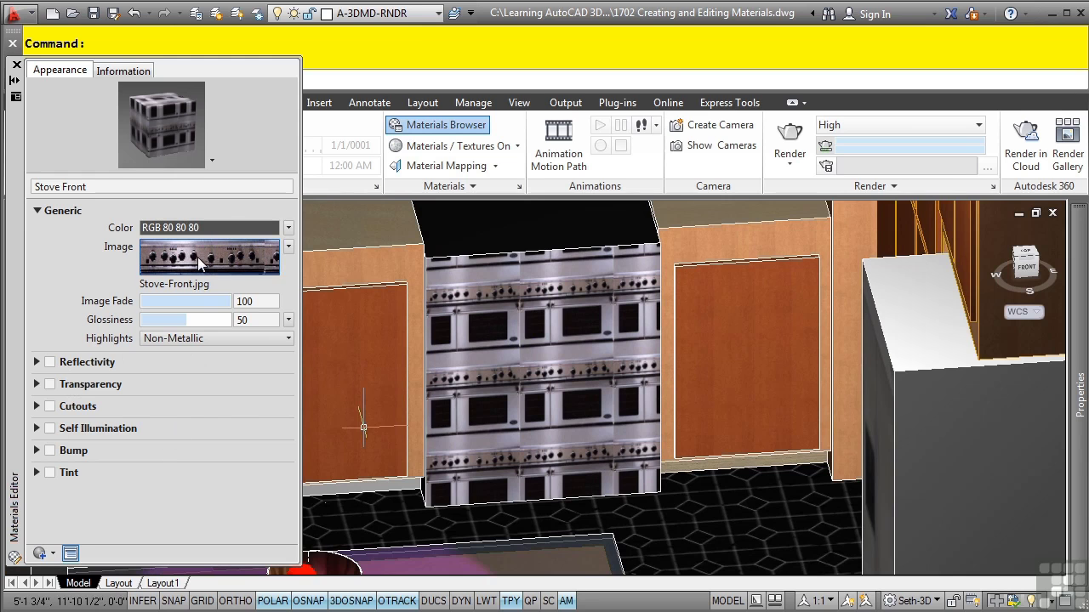
pyautogui.click(289, 247)
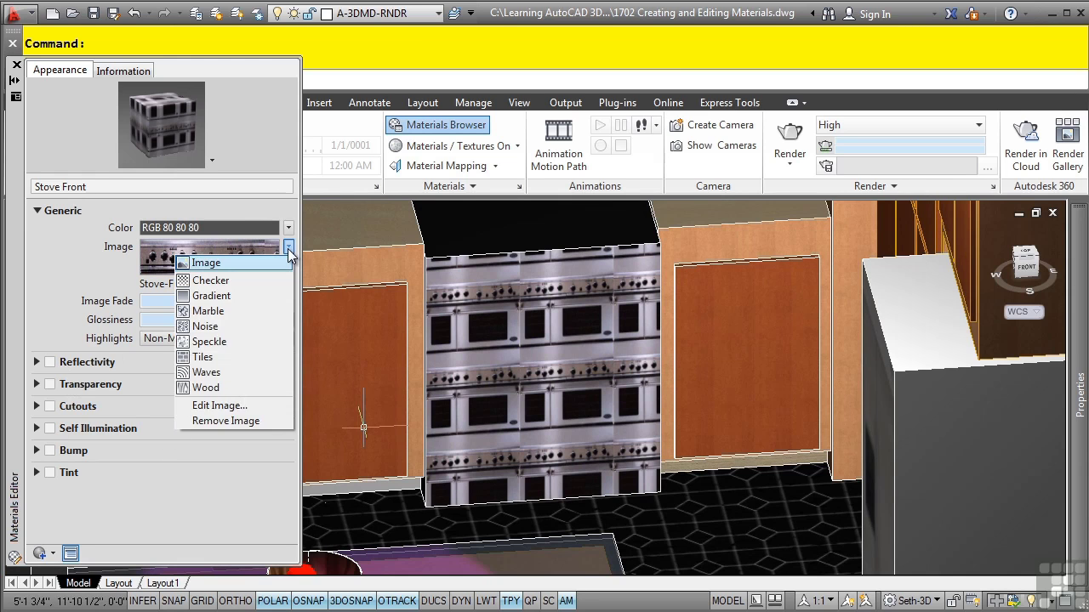
pyautogui.click(225, 407)
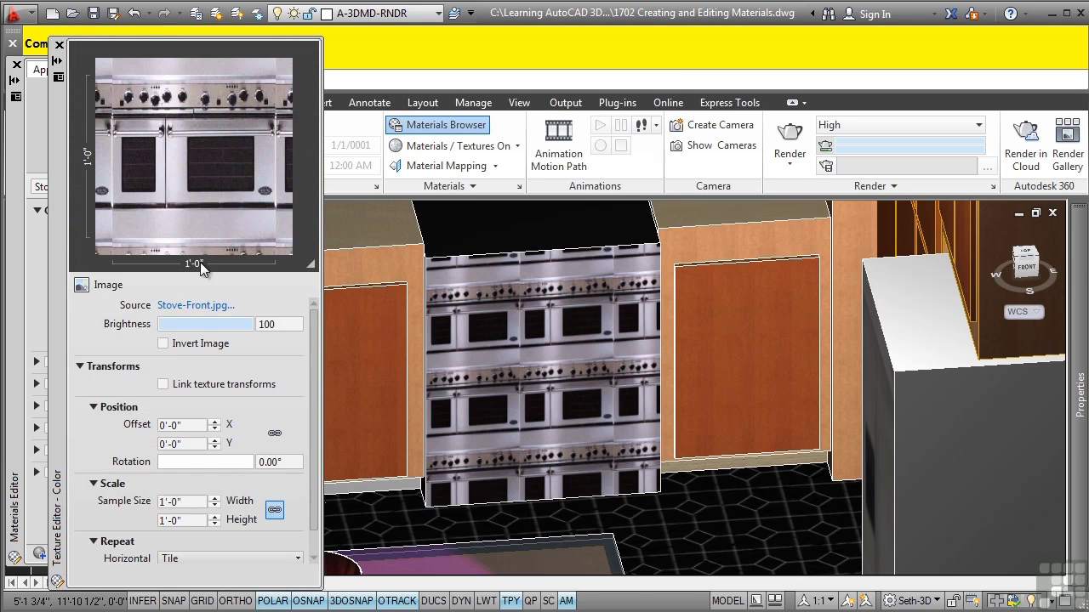
pyautogui.moveTo(439, 402); pyautogui.dragTo(525, 371, button='middle')
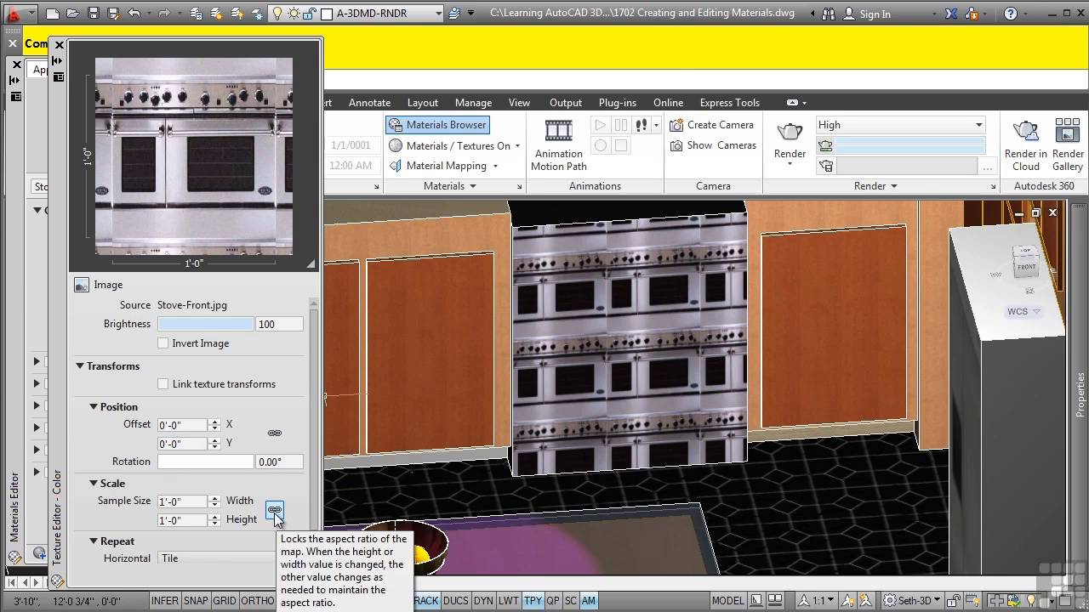
pyautogui.doubleClick(202, 502)
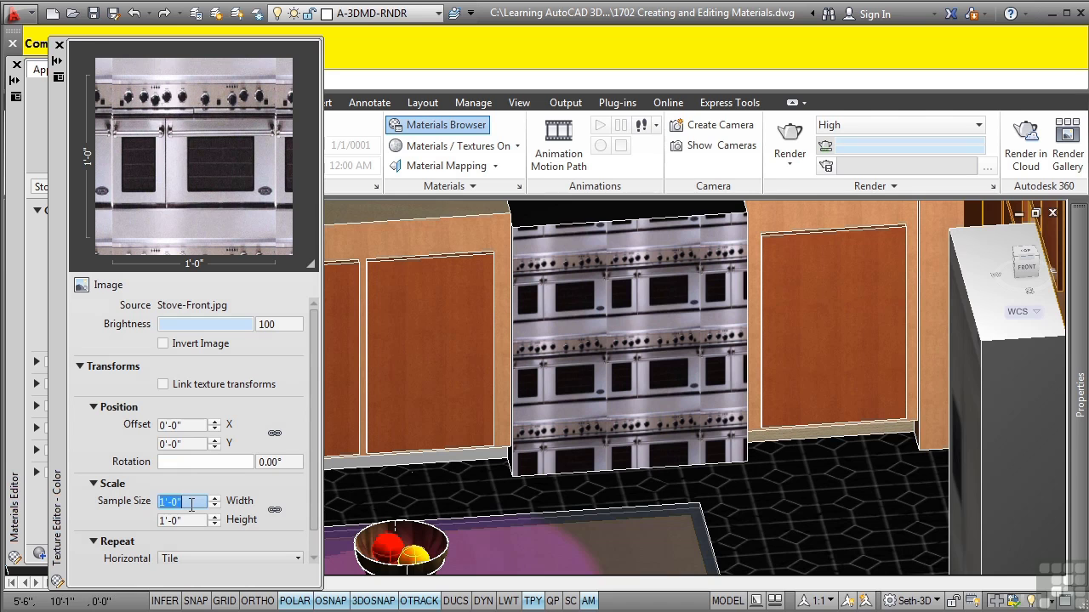
pyautogui.write('2')
pyautogui.press('Return')
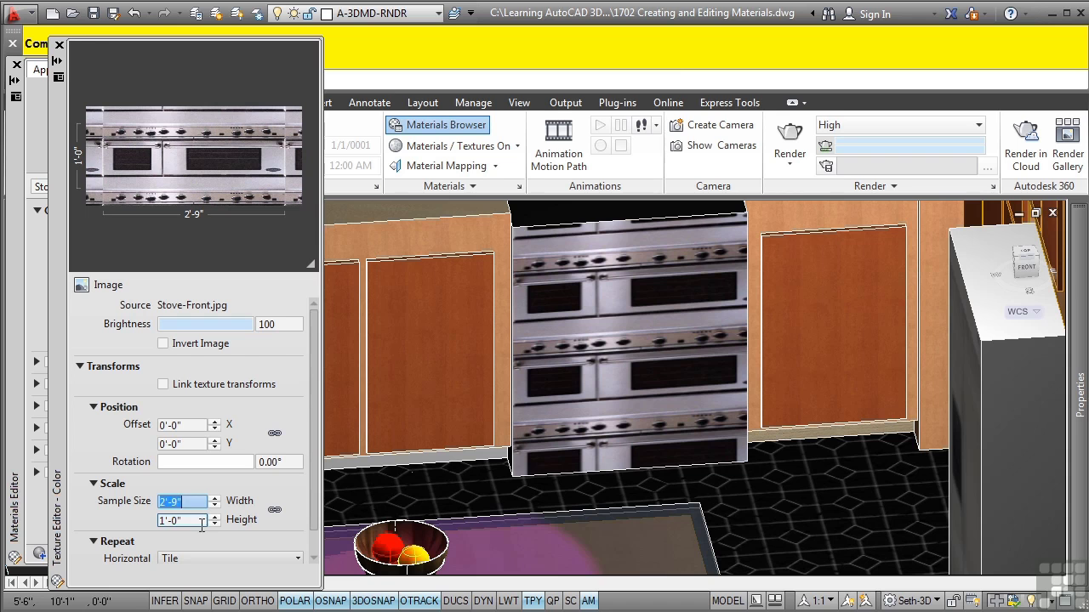
pyautogui.click(197, 522)
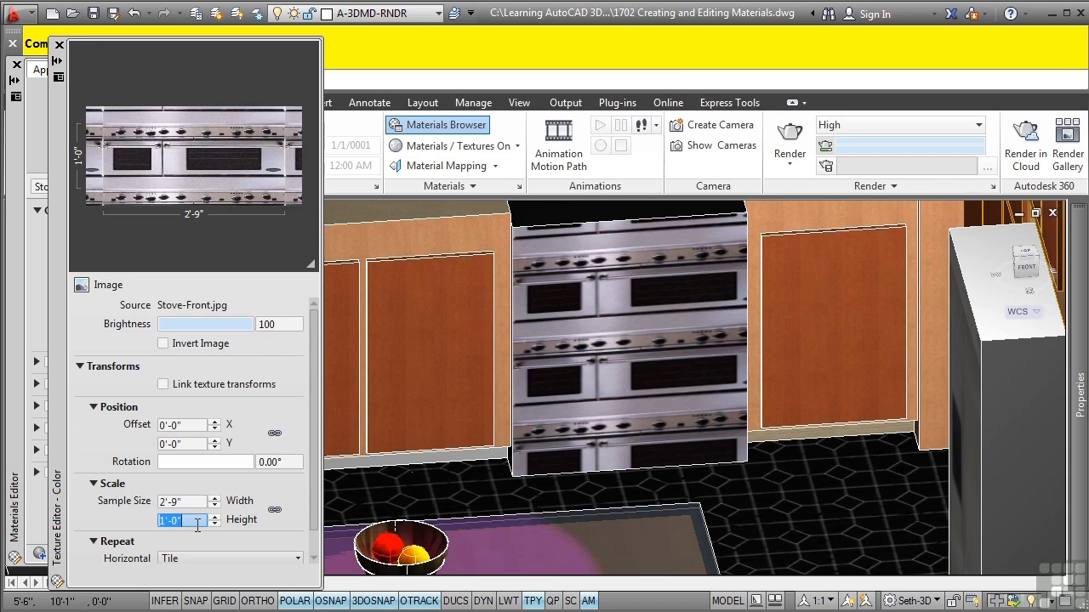
pyautogui.write("3'")
pyautogui.press('Return')
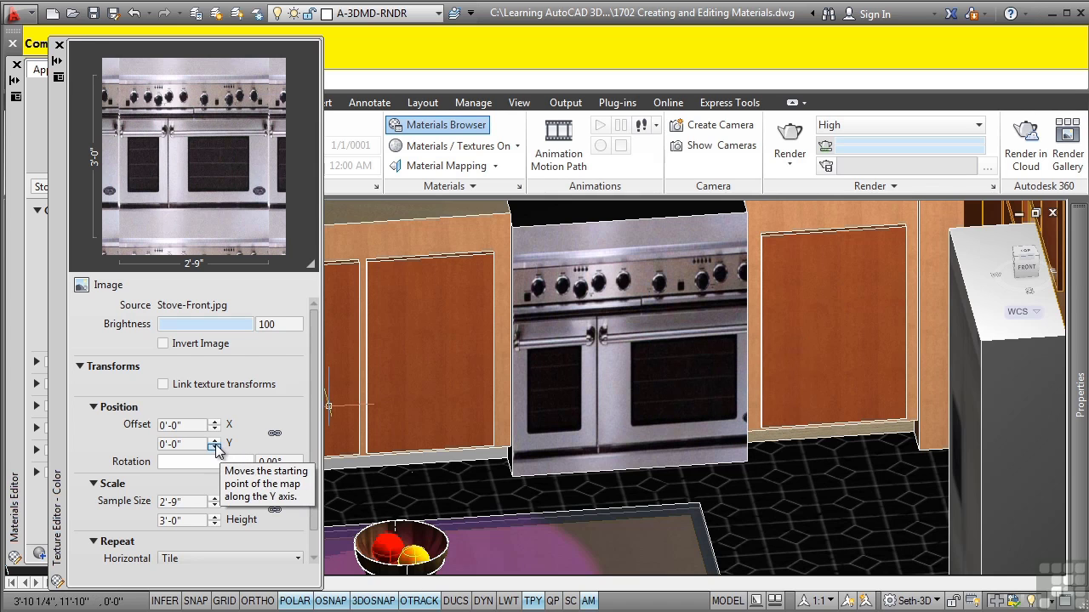
# - Set the Stove Front texture's Y offset to 0'-3-1/2" and close the texture and material editors
pyautogui.moveTo(215, 445); pyautogui.dragTo(219, 444)
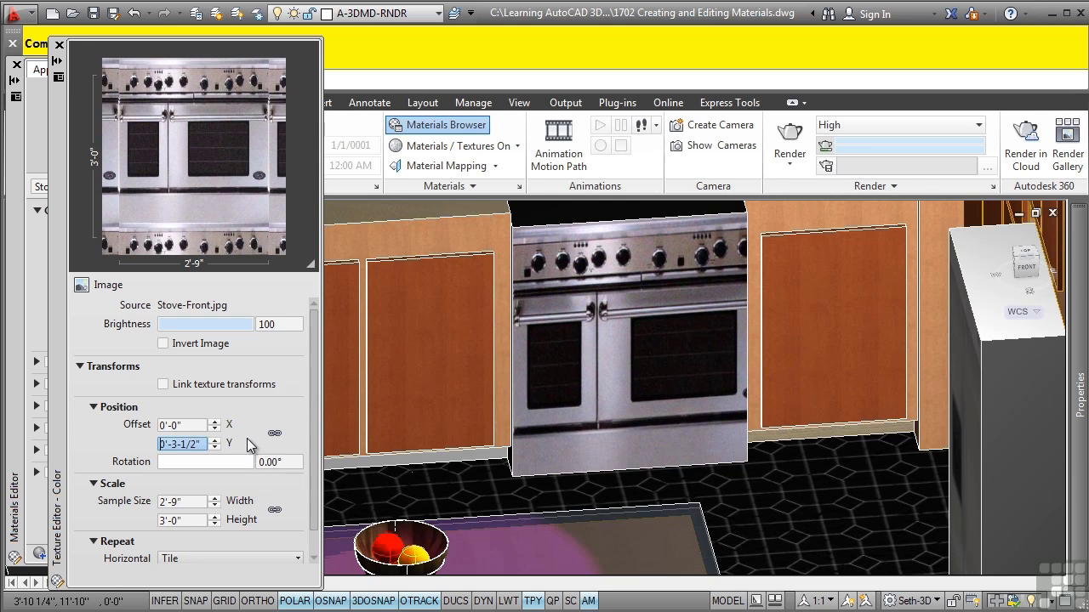
pyautogui.keyDown('shift'); pyautogui.moveTo(432, 320); pyautogui.dragTo(571, 427, button='middle'); pyautogui.keyUp('shift')
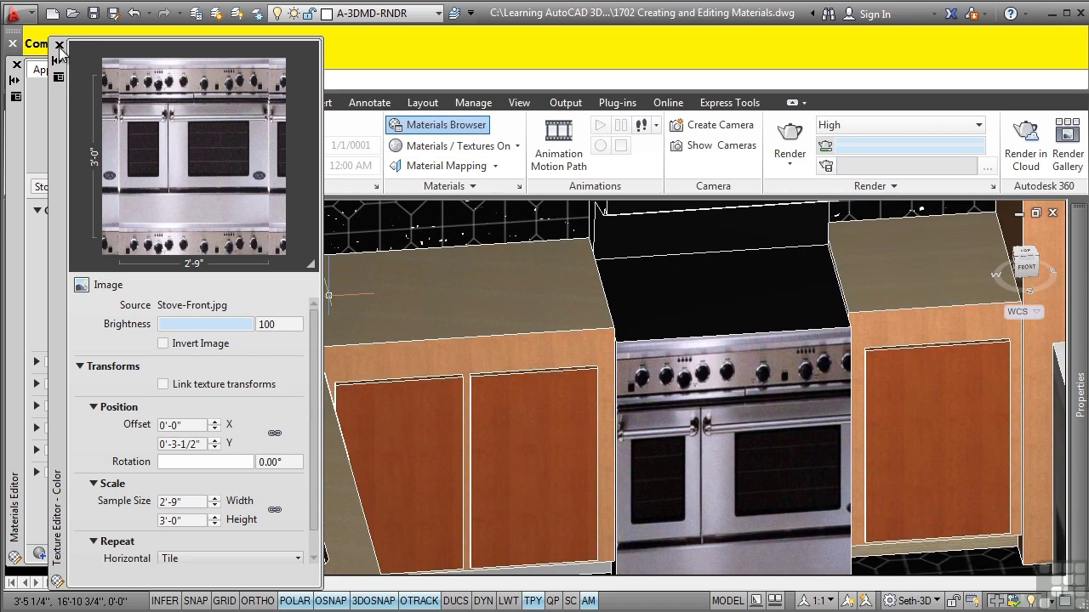
pyautogui.click(60, 45)
pyautogui.click(18, 67)
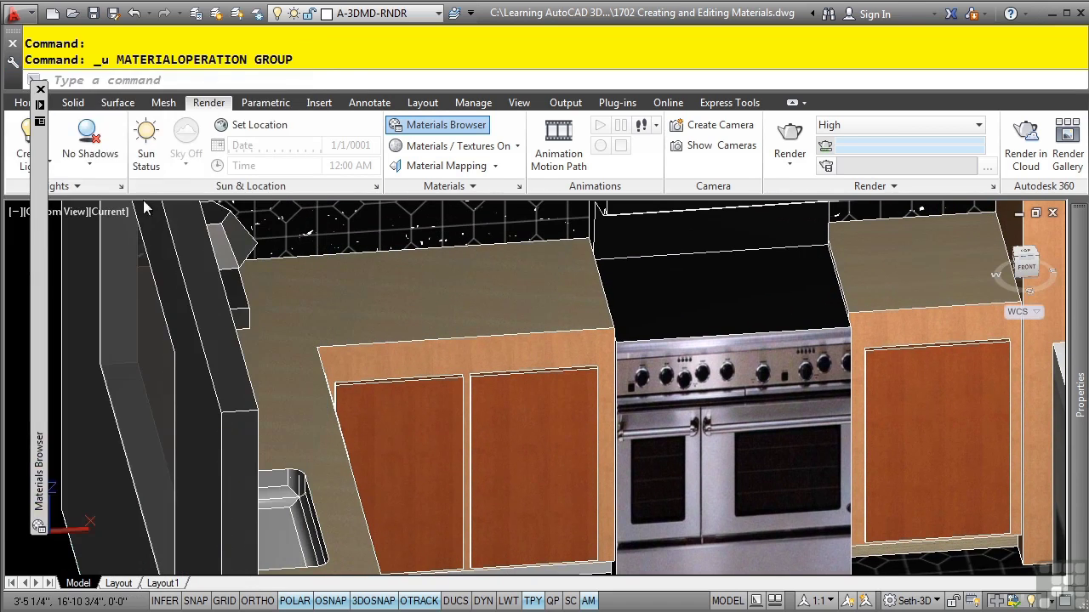
# - Create another new generic material in the document for the top of the stove
pyautogui.moveTo(36, 236)
pyautogui.scroll(-1, 166, 467)
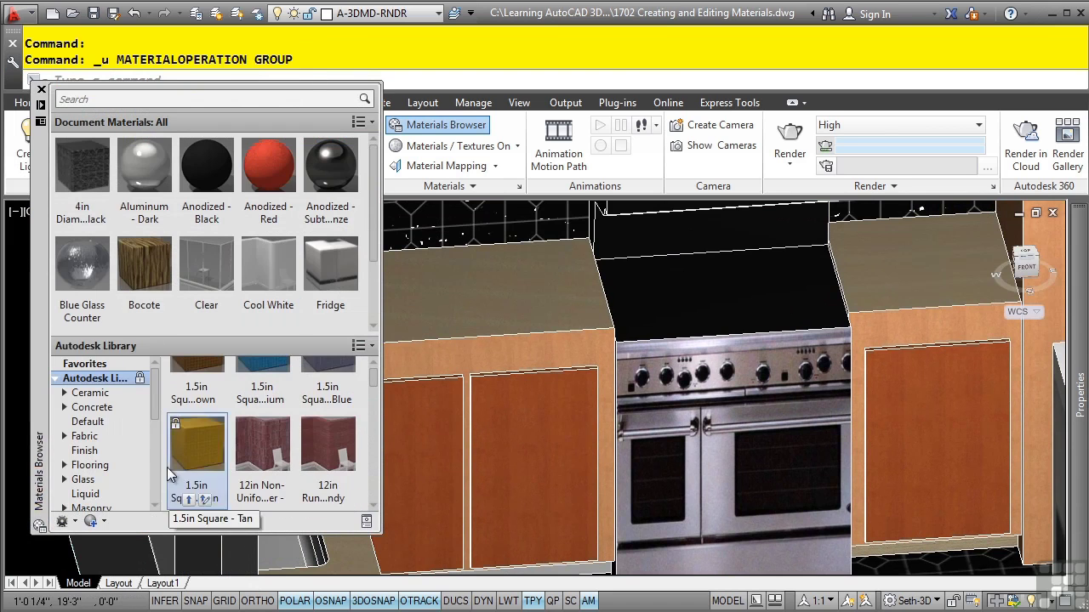
pyautogui.moveTo(38, 485); pyautogui.dragTo(100, 295)
pyautogui.click(163, 331)
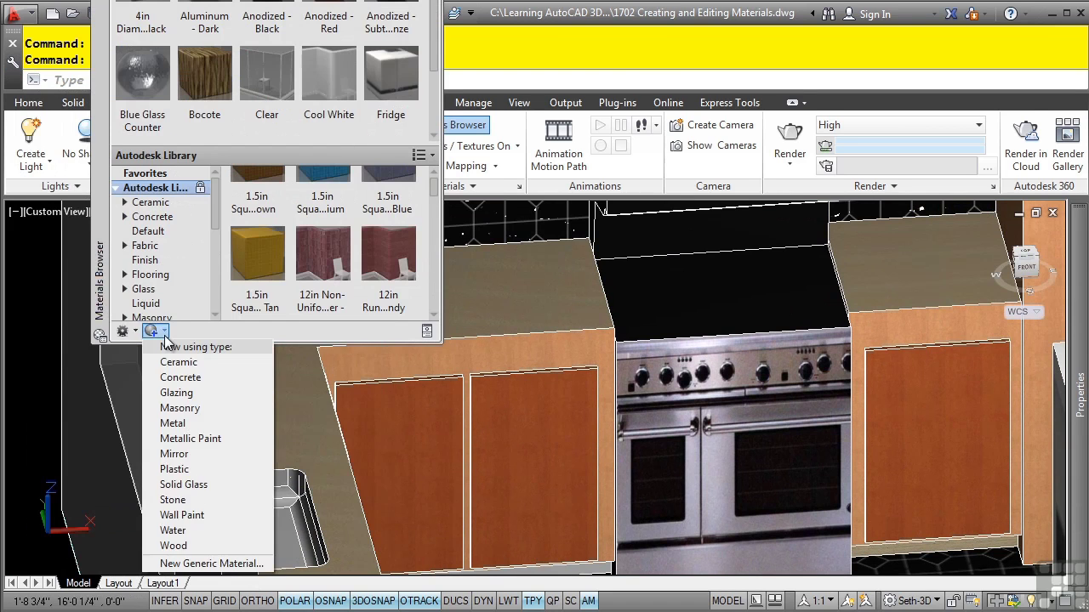
pyautogui.click(209, 564)
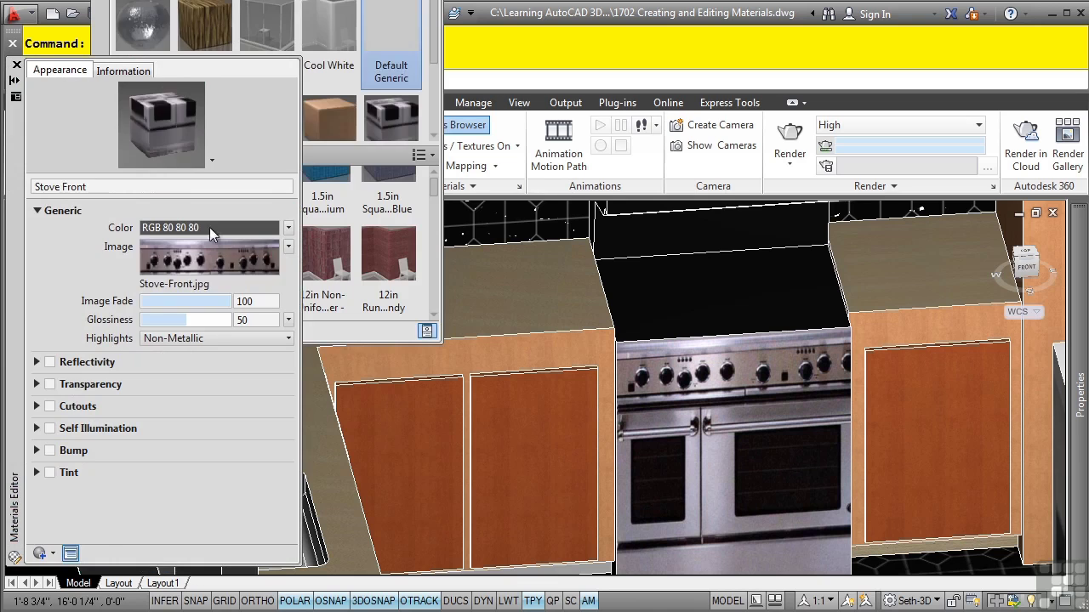
# - Rename the new generic material as Stove Top in its information settings
pyautogui.click(129, 73)
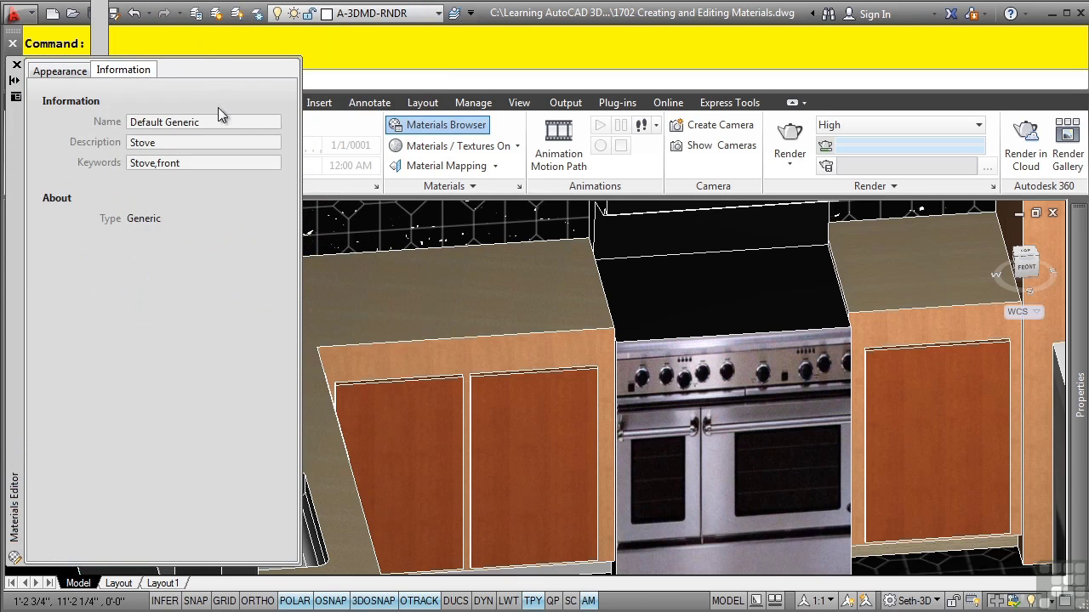
pyautogui.click(234, 117)
pyautogui.hotkey('ctrl', 'a')
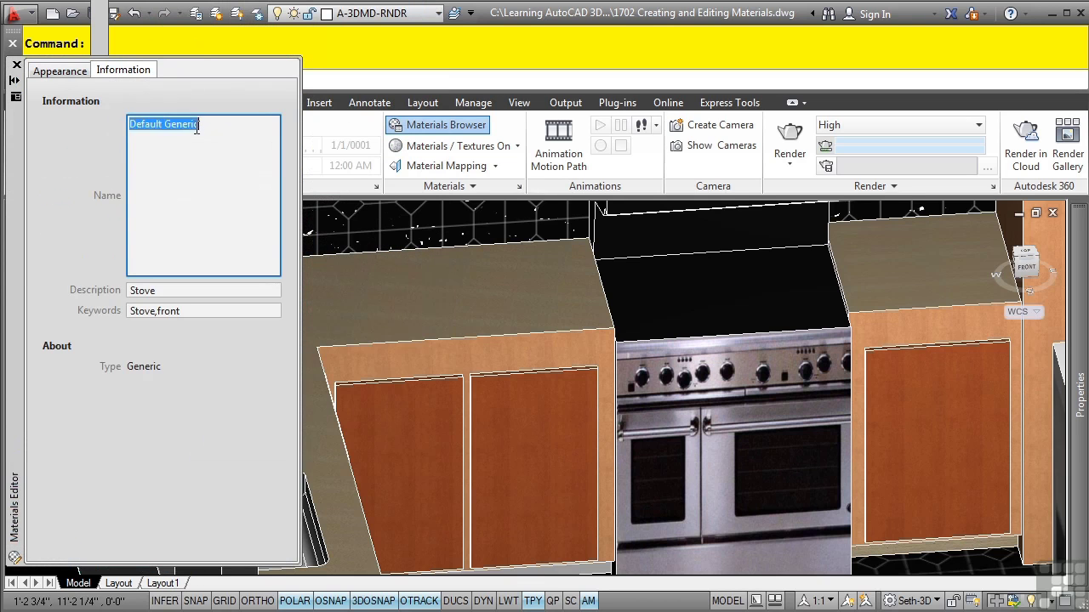
pyautogui.write('Stove')
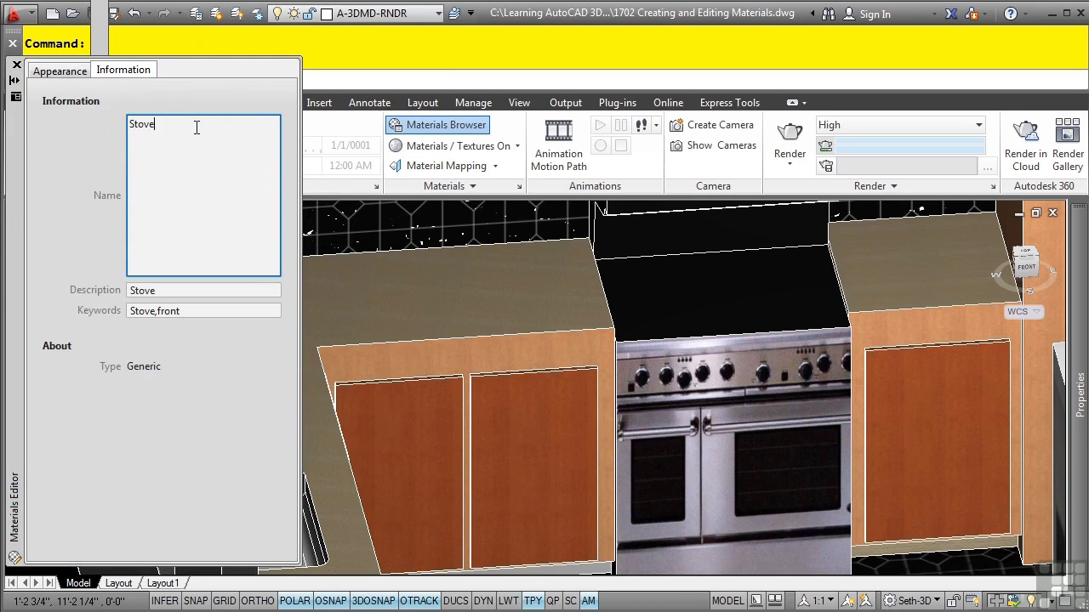
pyautogui.write(' Top')
# - Set the material's description to Stove Top and its keywords to Stove,top, and return to its appearance settings
pyautogui.hotkey('ctrl', 'a')
pyautogui.hotkey('ctrl', 'c')
pyautogui.press('Tab')
pyautogui.hotkey('ctrl', 'v')
pyautogui.press('Tab')
pyautogui.doubleClick(199, 162)
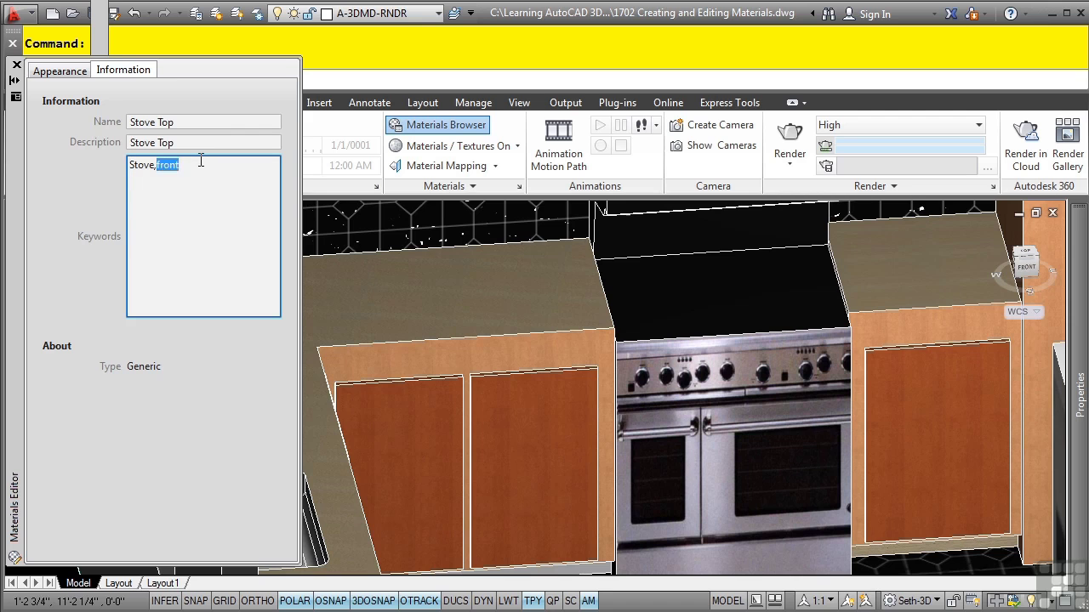
pyautogui.write('top')
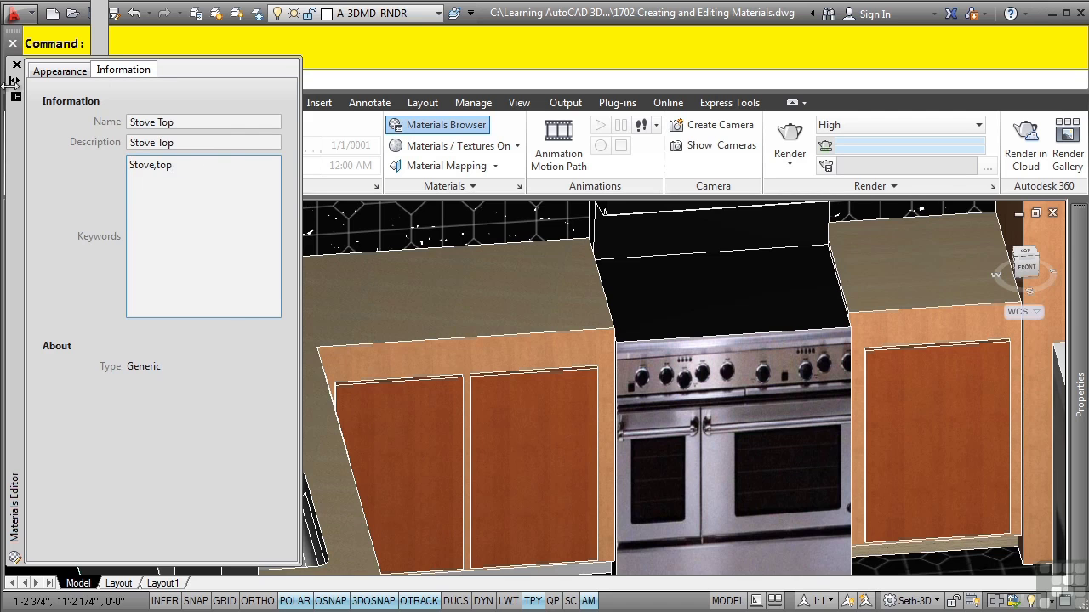
pyautogui.click(80, 76)
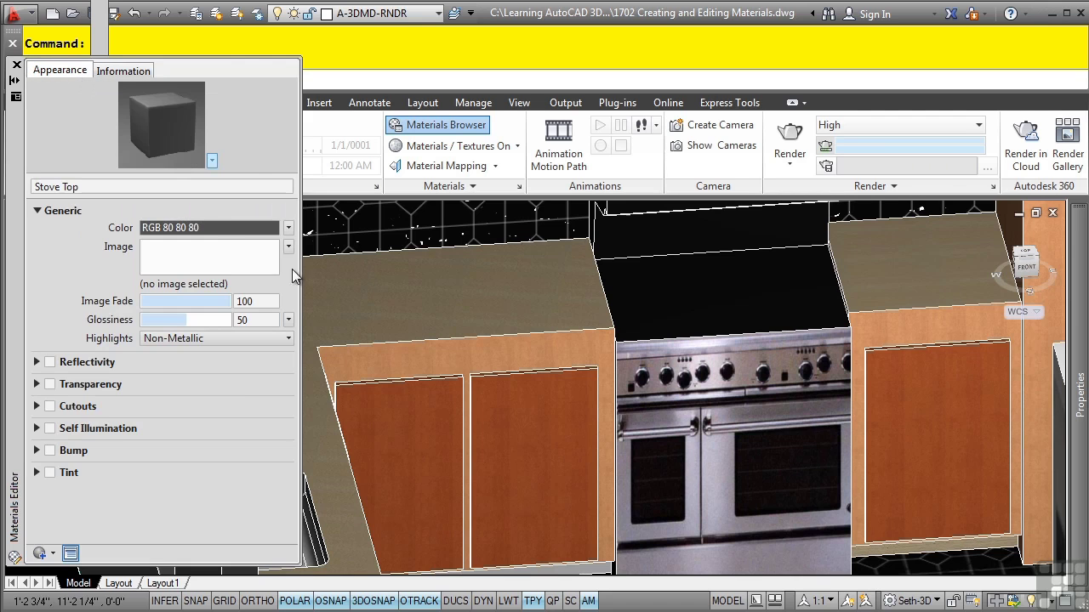
# - Load Stove-Top.jpg from the Learning AutoCAD 3D (Infinite Skills) folder as the Stove Top material's image
pyautogui.click(234, 255)
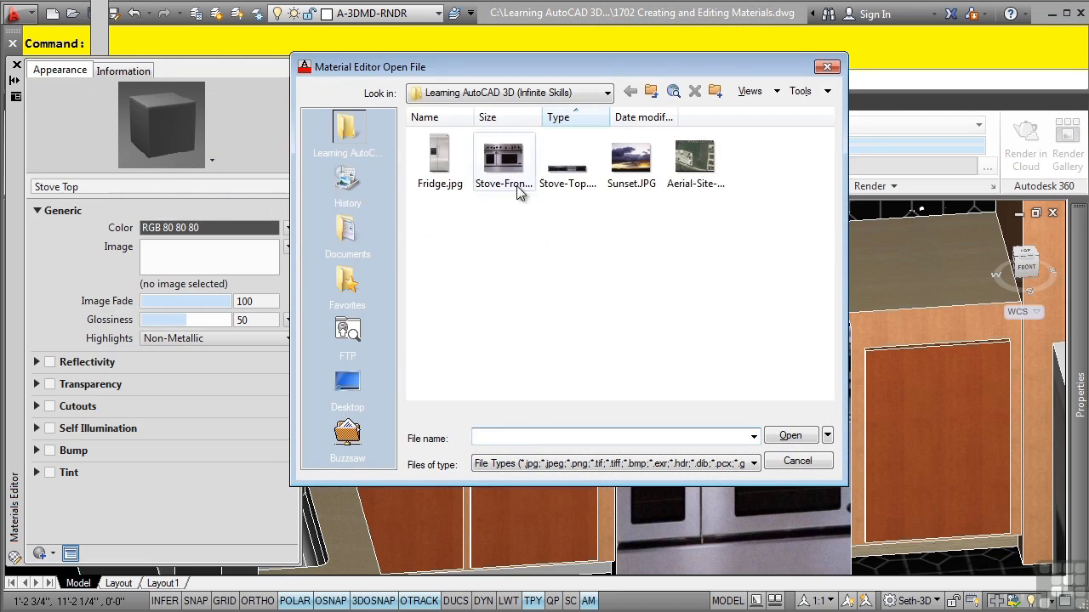
pyautogui.click(565, 188)
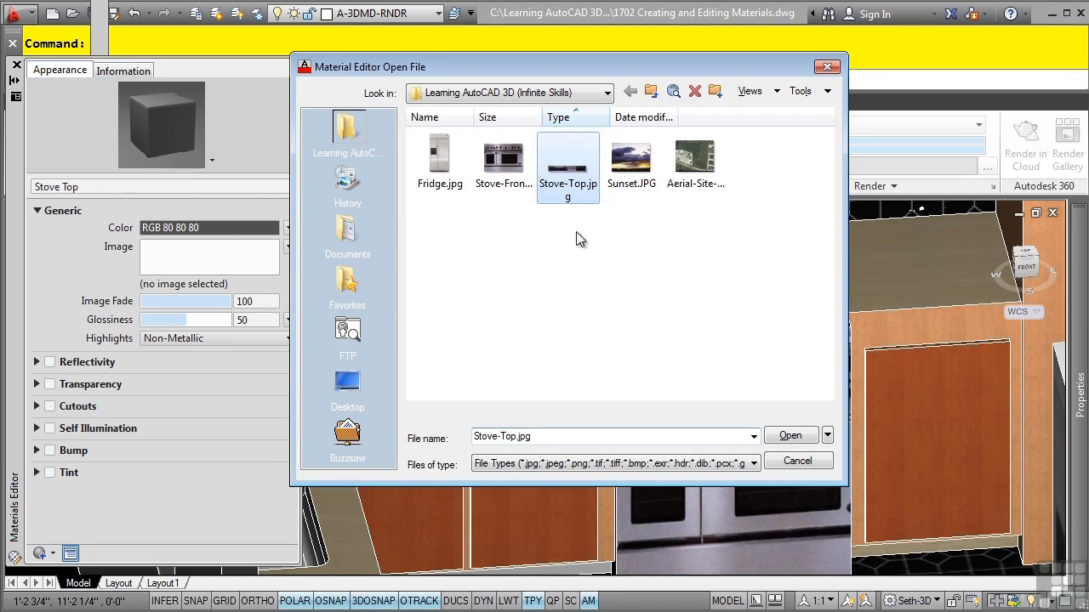
pyautogui.click(787, 437)
pyautogui.click(58, 61)
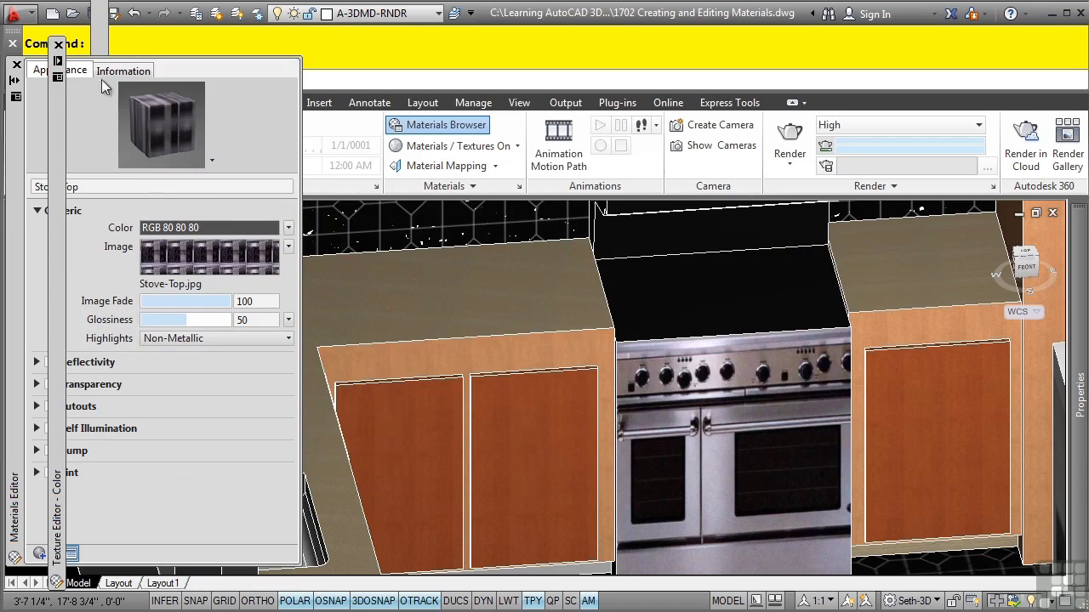
# - Apply the Stove Top material to the top face of the stove block and close the Materials Browser
pyautogui.moveTo(102, 35)
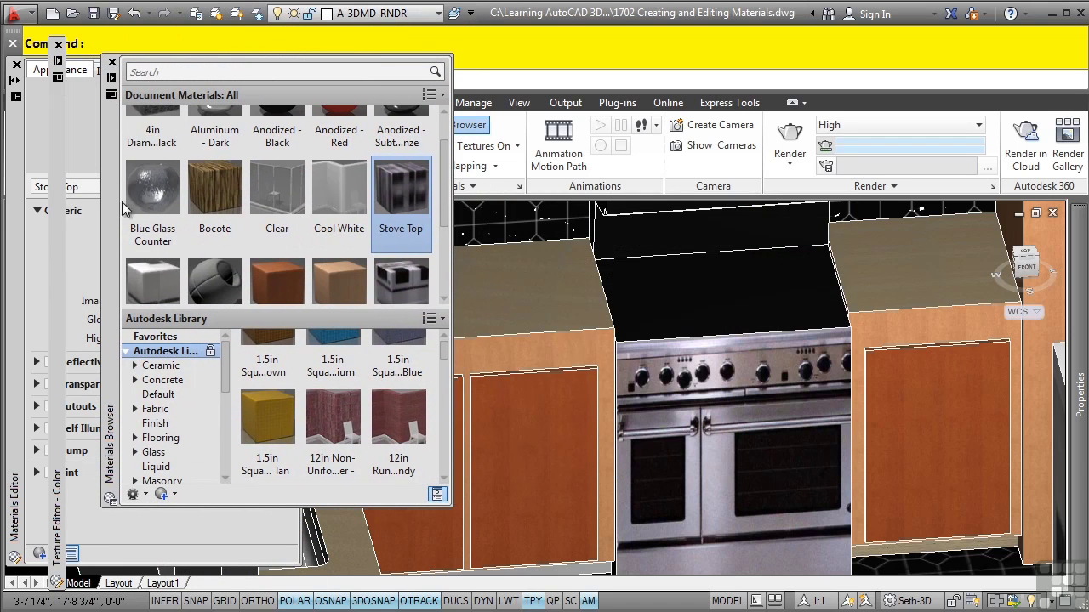
pyautogui.moveTo(387, 193); pyautogui.dragTo(694, 290)
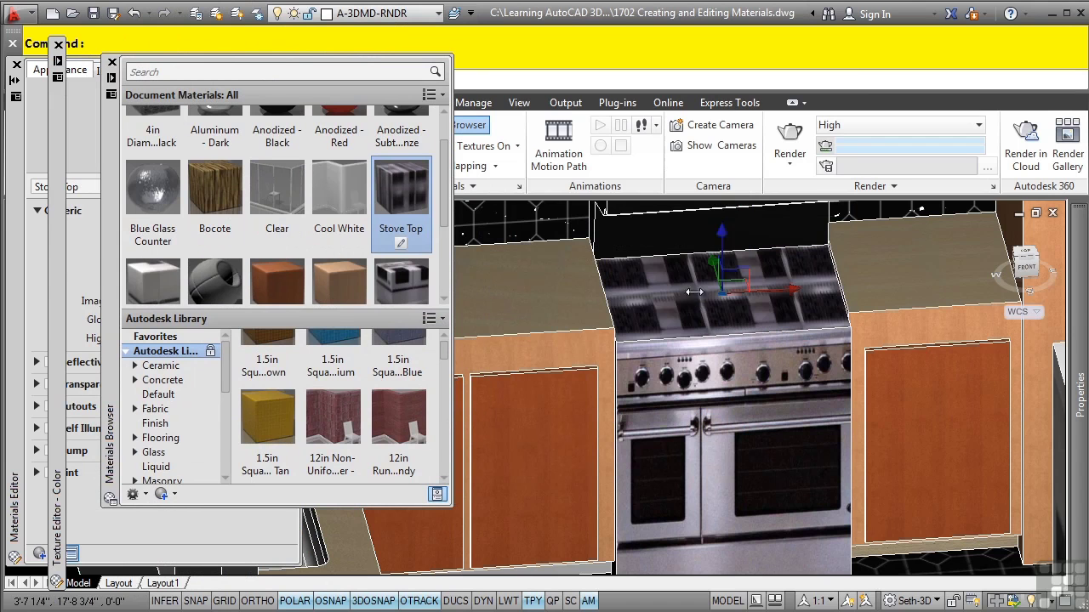
pyautogui.scroll(2, 730, 325)
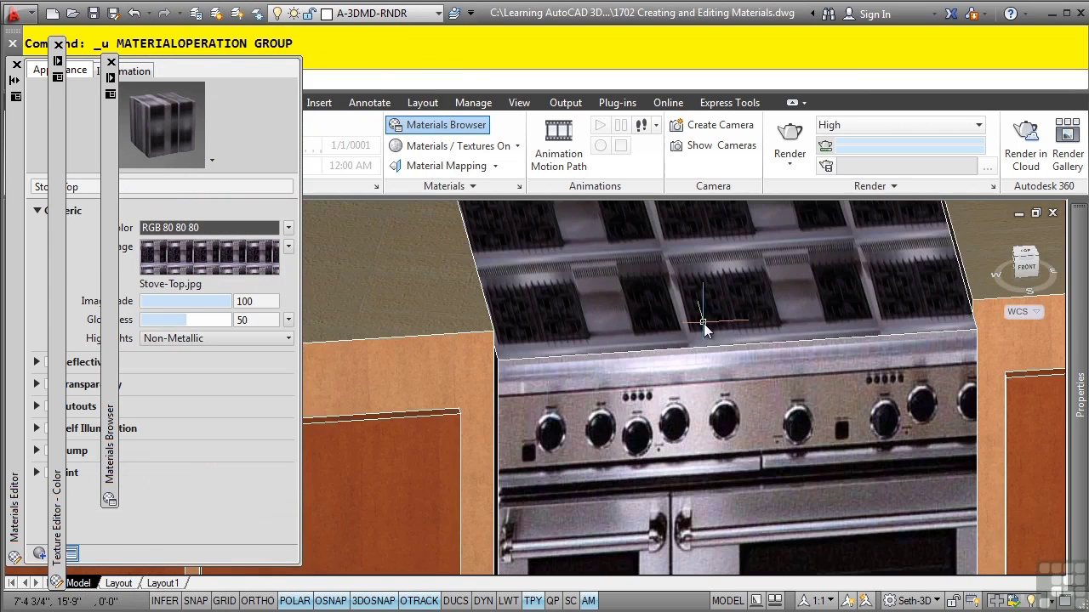
pyautogui.keyDown('shift'); pyautogui.moveTo(705, 316); pyautogui.dragTo(677, 424, button='middle'); pyautogui.keyUp('shift')
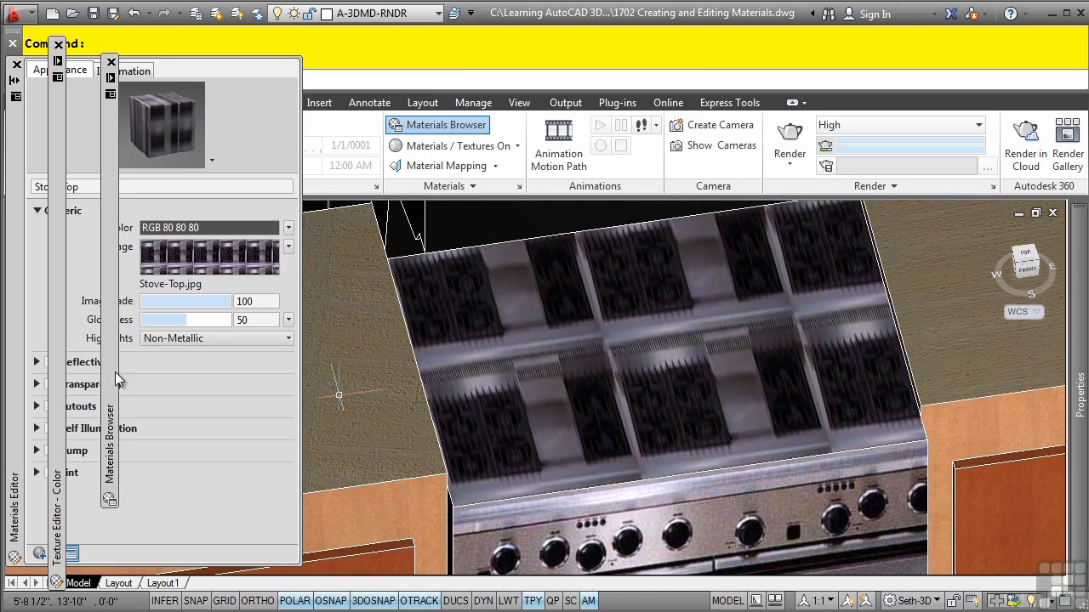
pyautogui.click(111, 62)
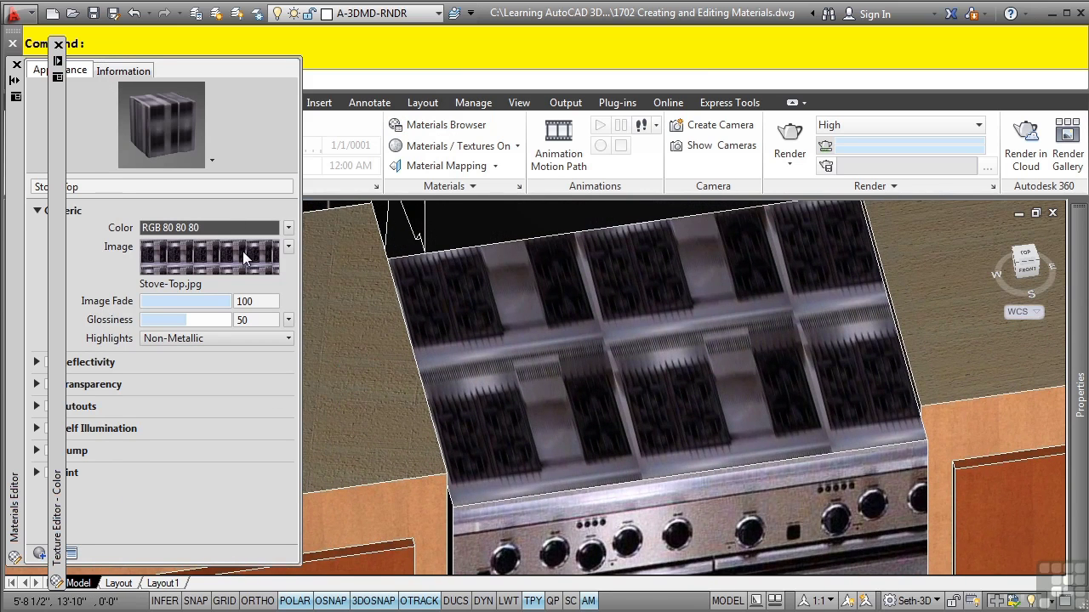
# - Edit the Stove Top material's image texture and set its sample size to 3'-0" wide by 2'-0" high
pyautogui.click(289, 249)
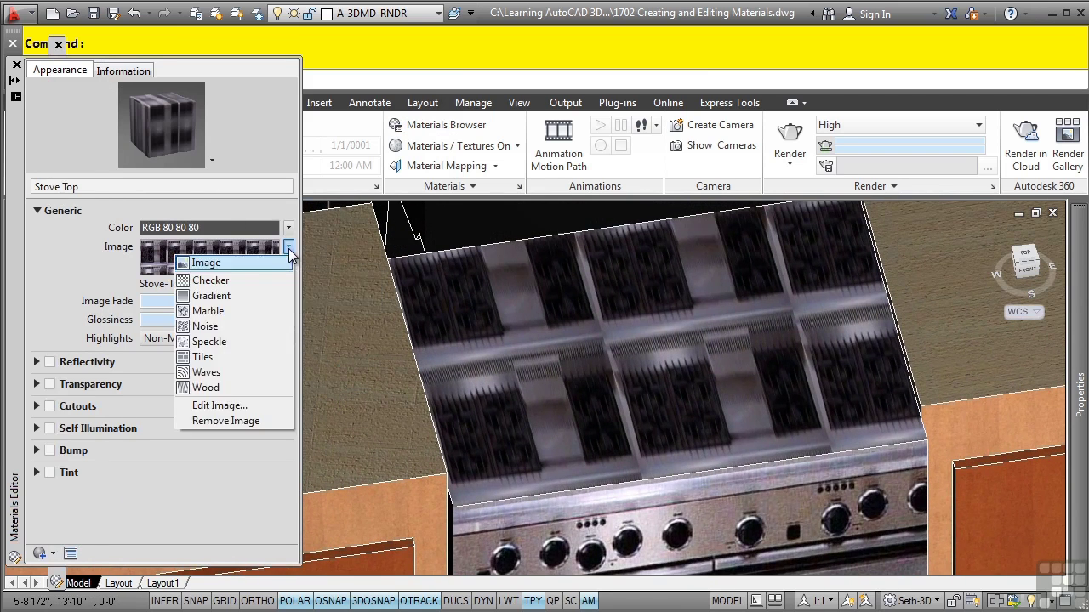
pyautogui.click(251, 408)
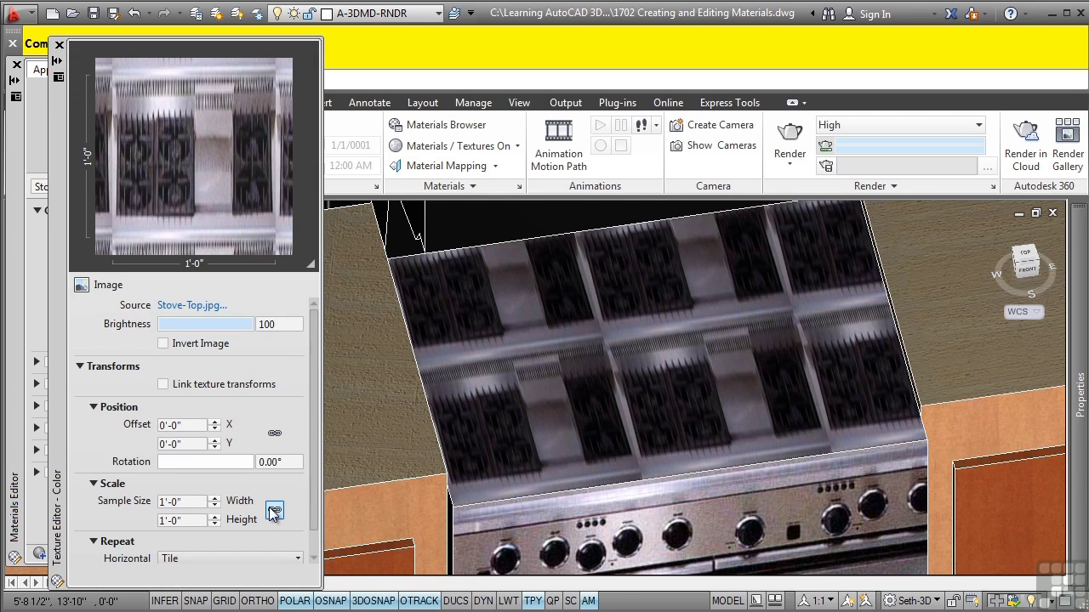
pyautogui.doubleClick(193, 503)
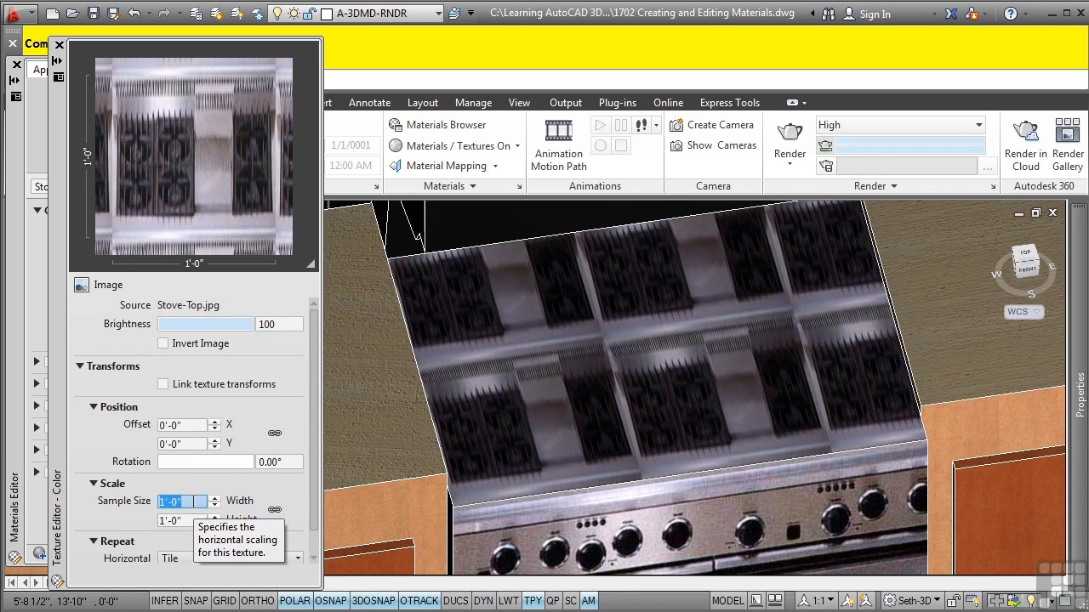
pyautogui.write('3')
pyautogui.press('Return')
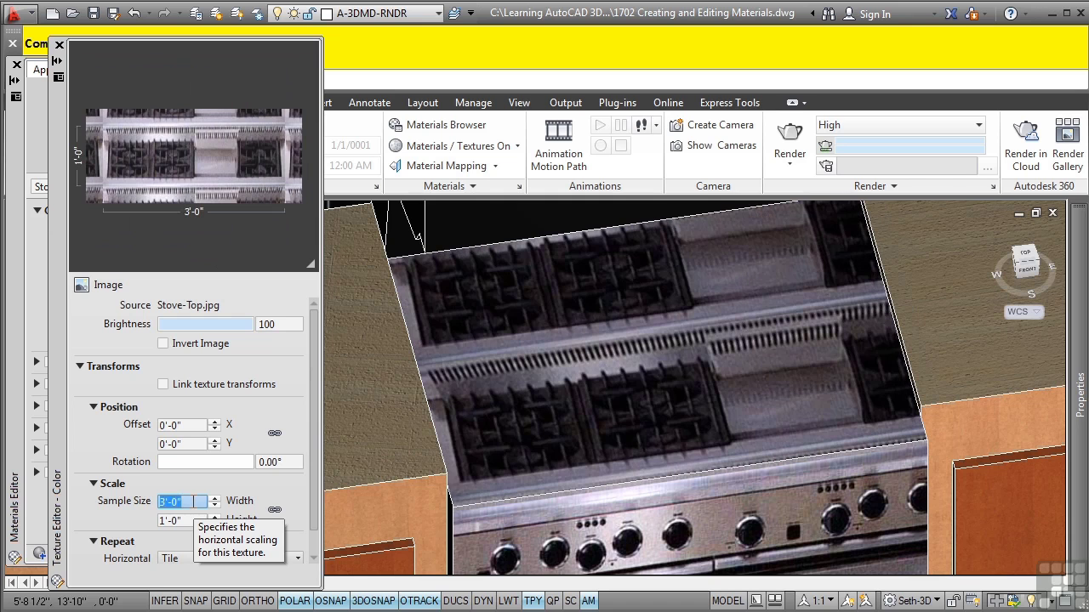
pyautogui.click(184, 521)
pyautogui.write('2')
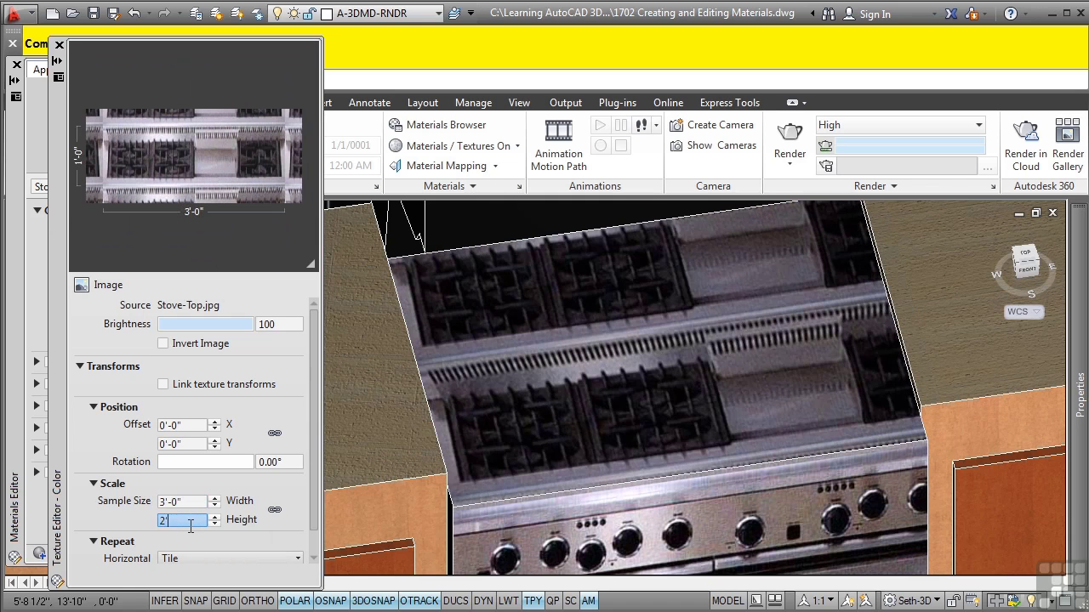
pyautogui.press('Return')
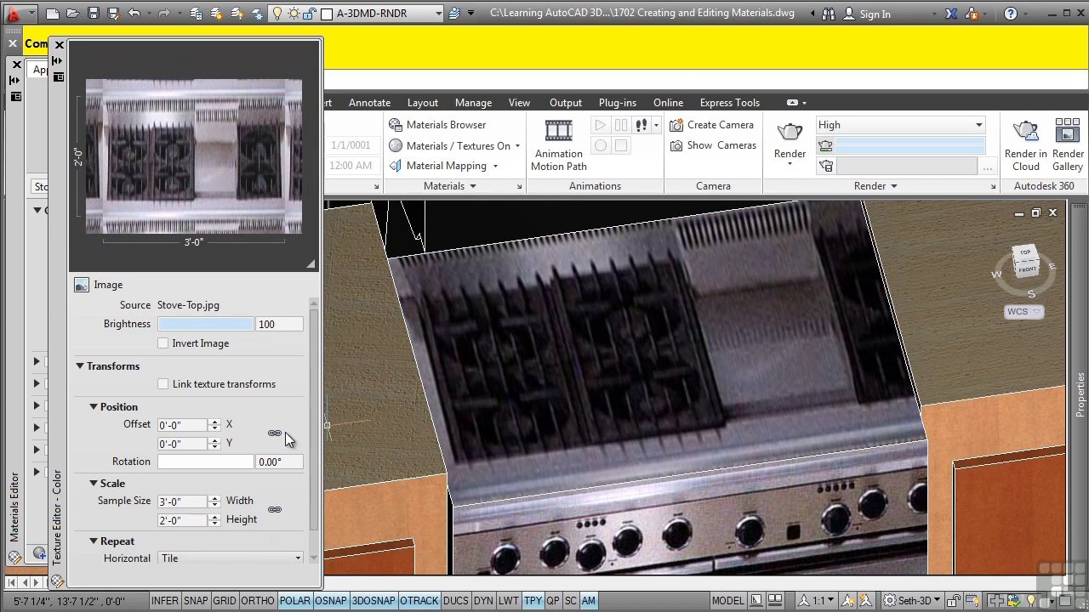
# - Shift the stove top texture's X offset to -0'-1", and close the texture and materials editors
pyautogui.click(214, 430)
pyautogui.click(214, 429)
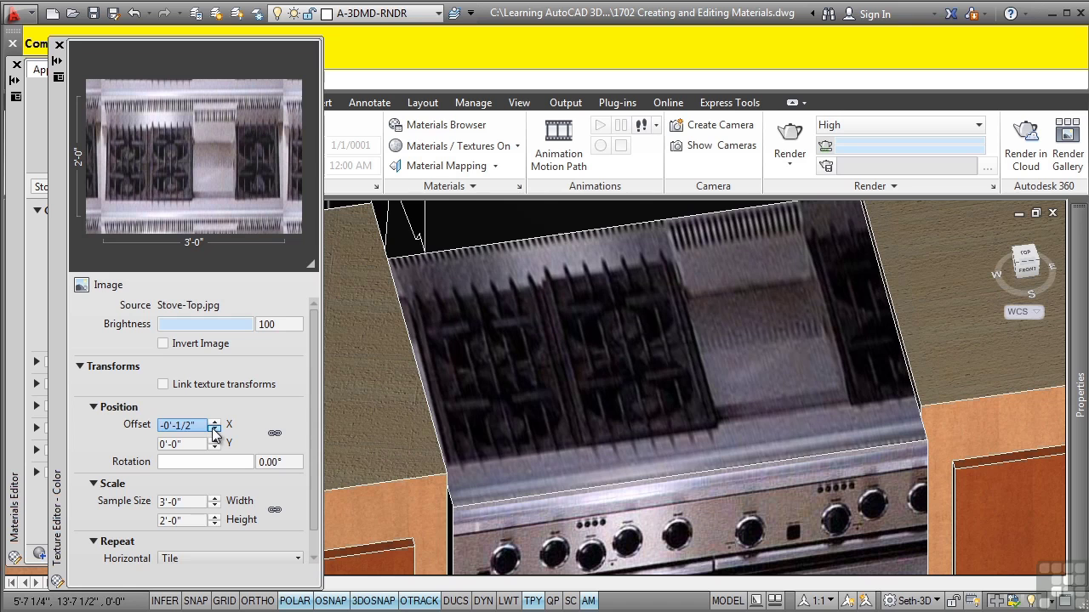
pyautogui.click(214, 430)
pyautogui.click(214, 430)
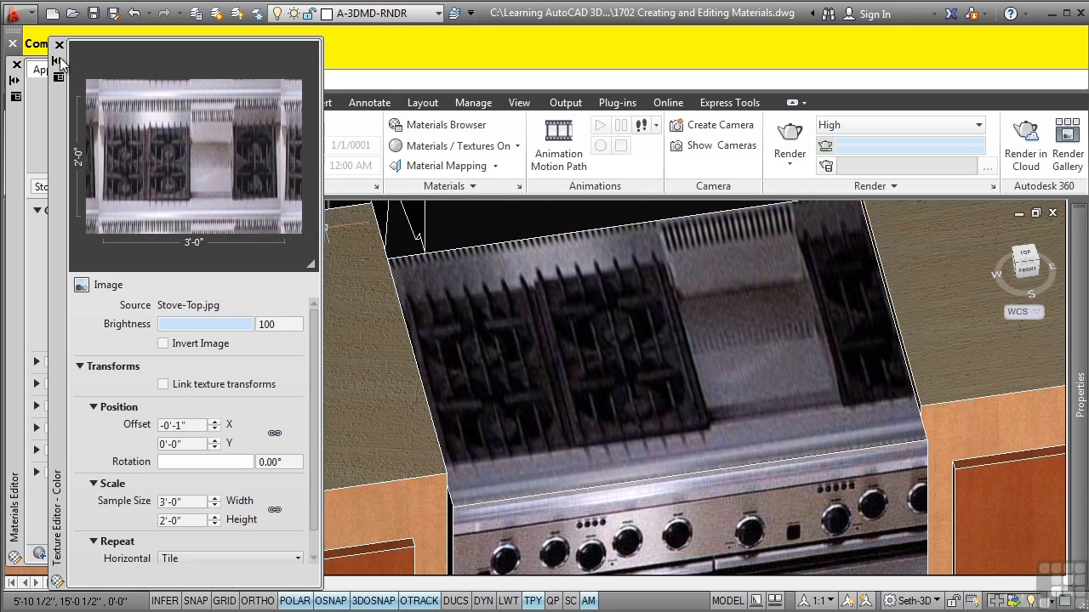
pyautogui.click(59, 44)
pyautogui.click(16, 65)
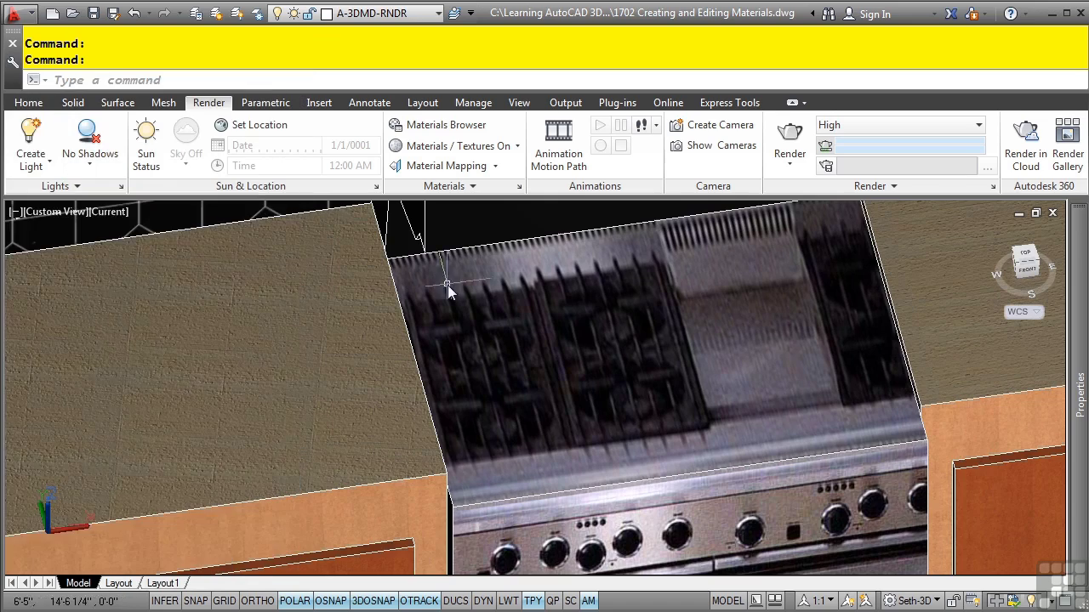
# - Display the tool palettes and create a new palette named My Materials
pyautogui.scroll(-5, 539, 359)
pyautogui.scroll(-1, 612, 425)
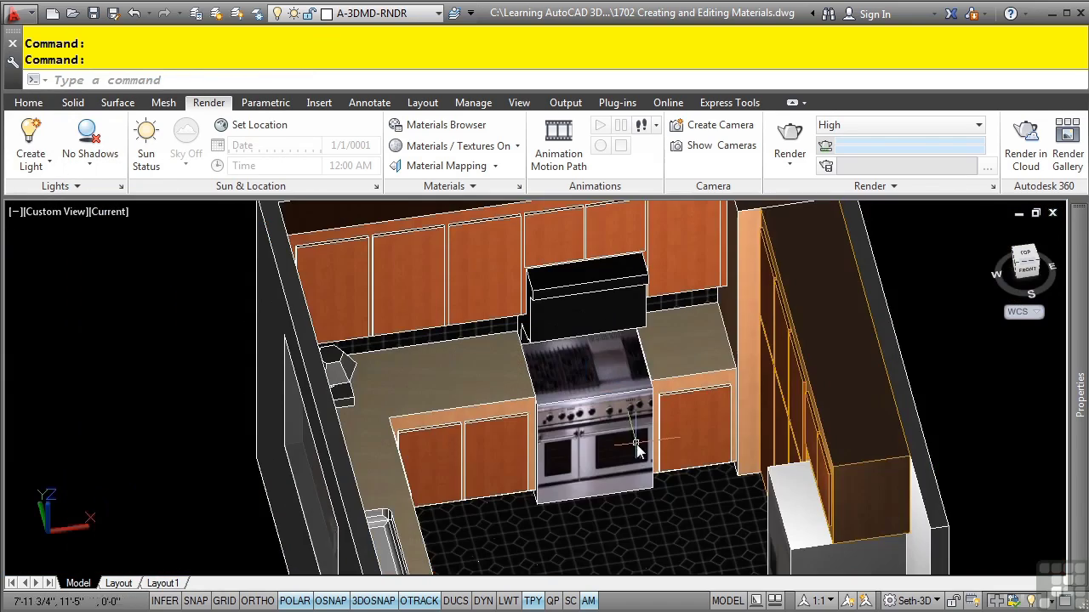
pyautogui.keyDown('shift'); pyautogui.moveTo(638, 448); pyautogui.dragTo(577, 314, button='middle'); pyautogui.keyUp('shift')
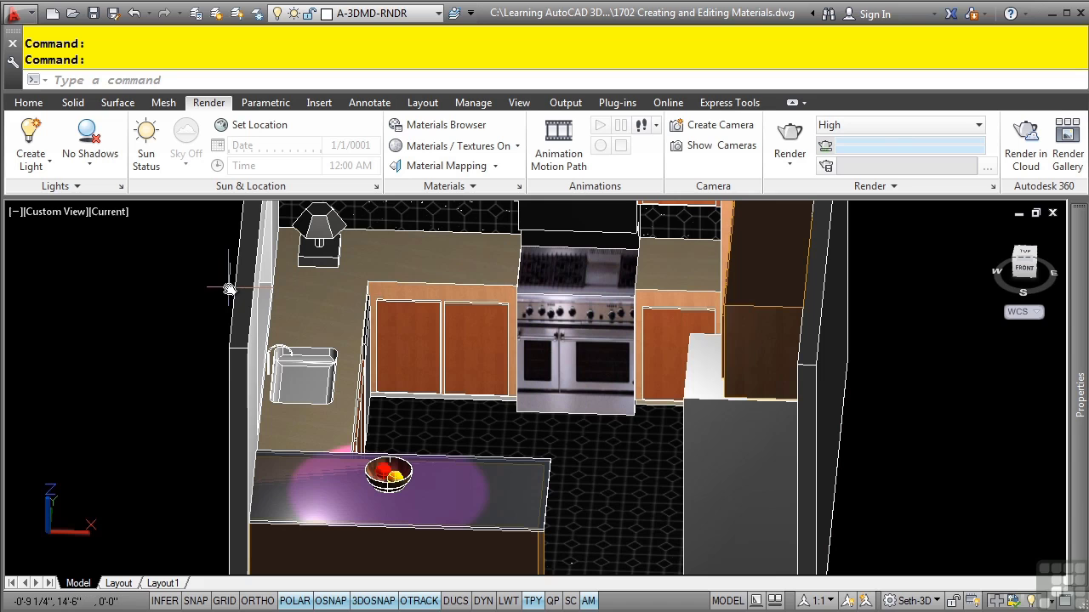
pyautogui.click(519, 102)
pyautogui.click(614, 146)
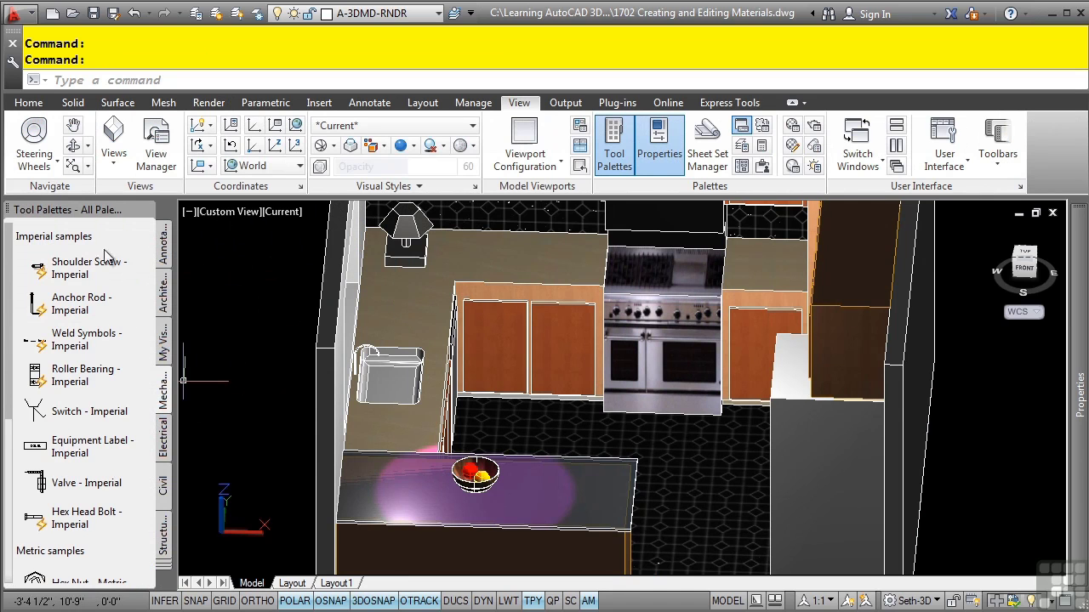
pyautogui.rightClick(77, 216)
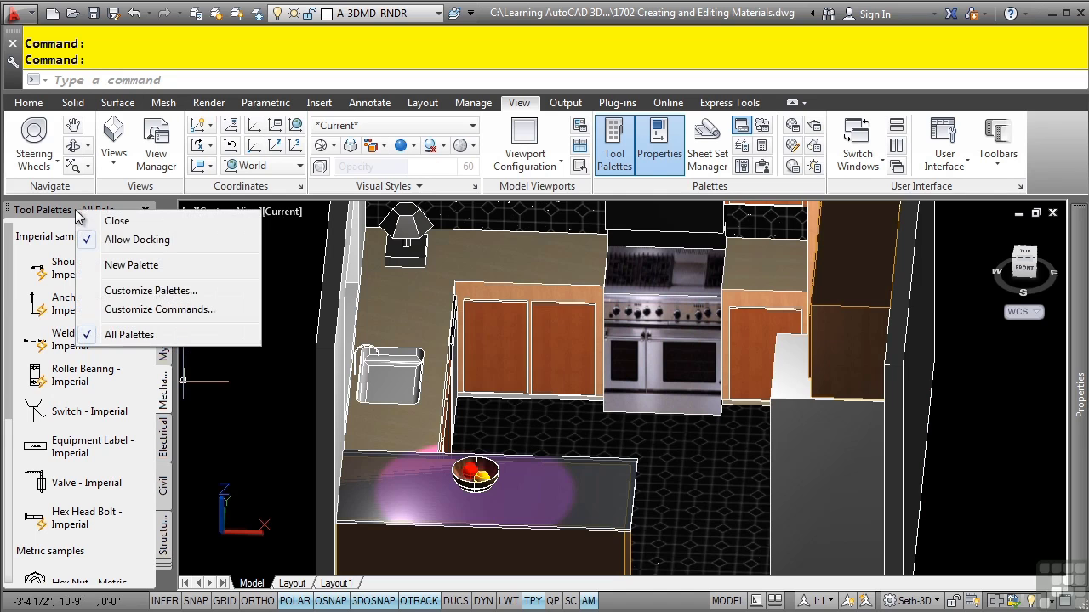
pyautogui.click(153, 274)
pyautogui.write('My')
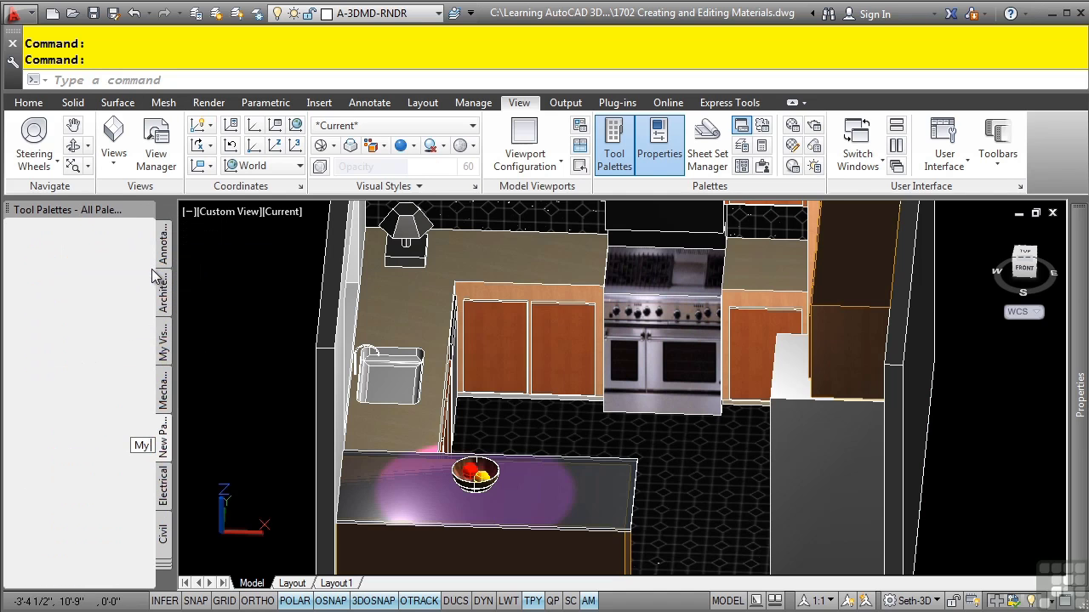
pyautogui.write(' Materials')
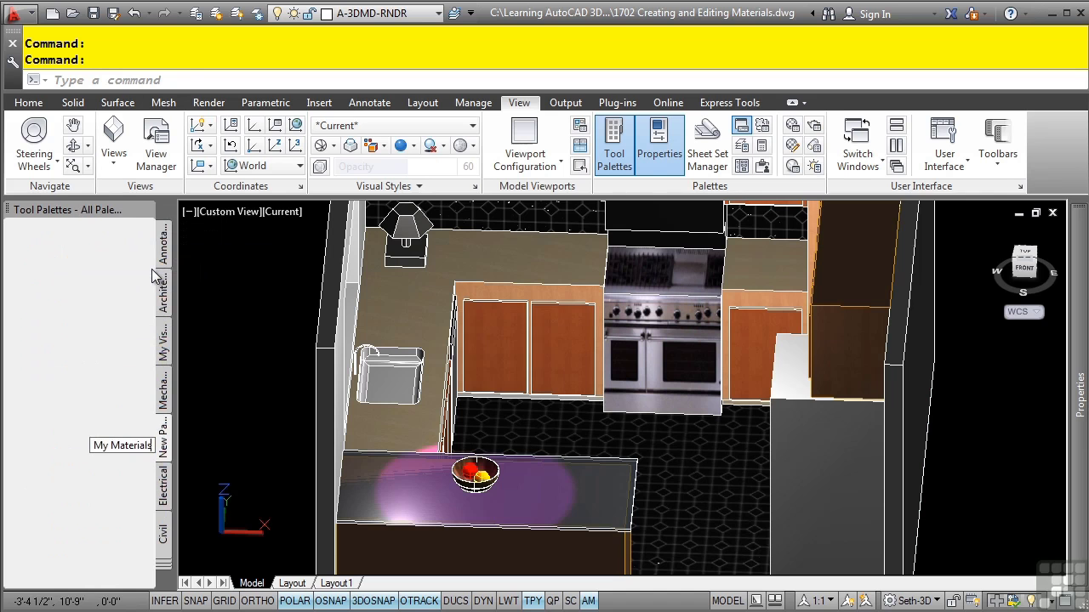
pyautogui.press('Return')
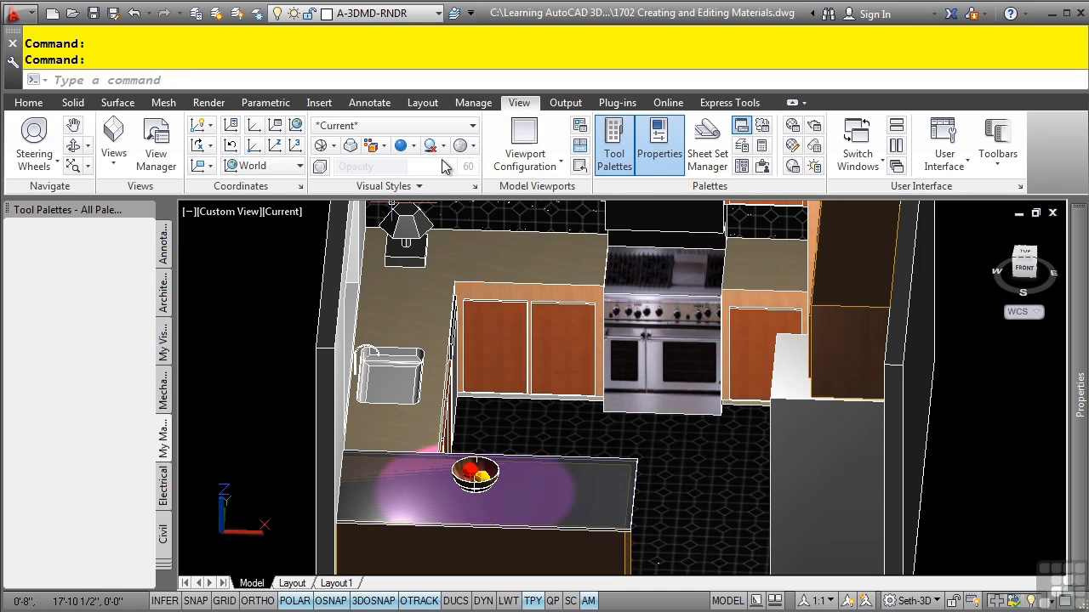
# - Add the Blue Glass Counter material from the document's materials to the active My Materials tool palette
pyautogui.click(206, 103)
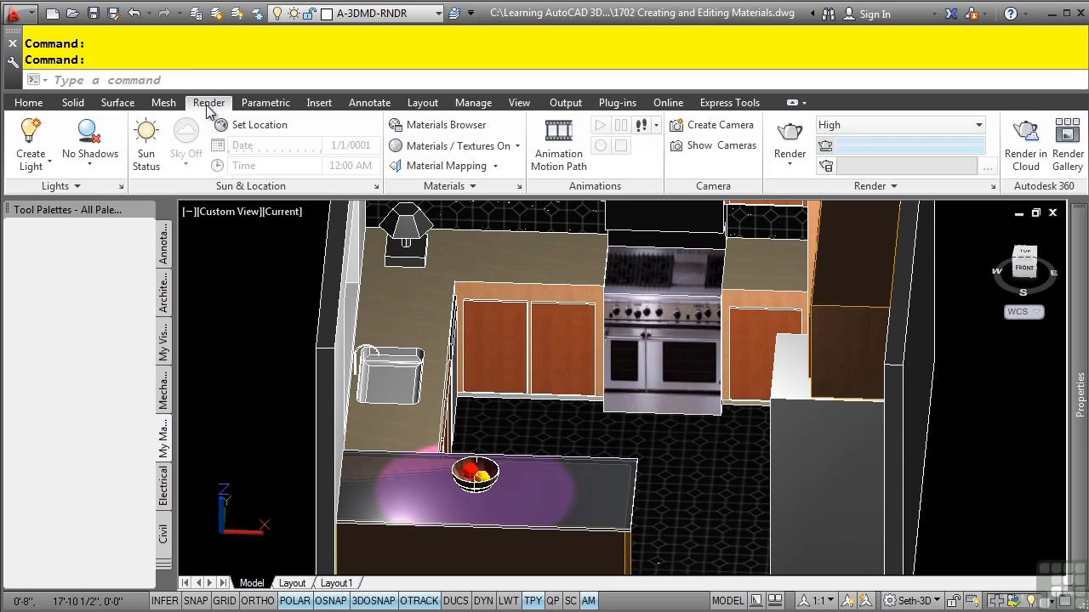
pyautogui.click(445, 125)
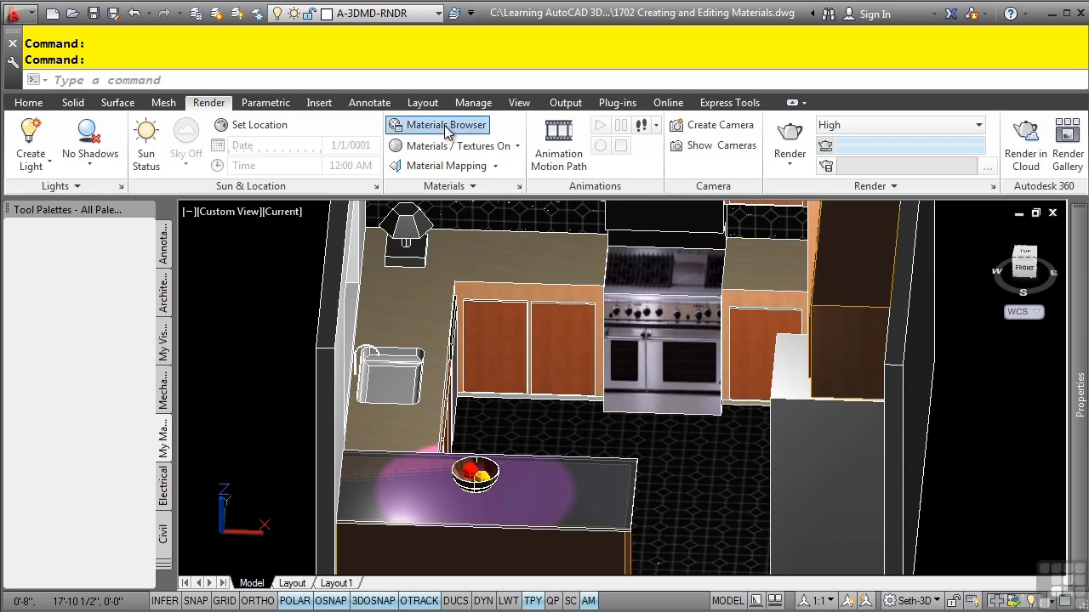
pyautogui.moveTo(108, 257)
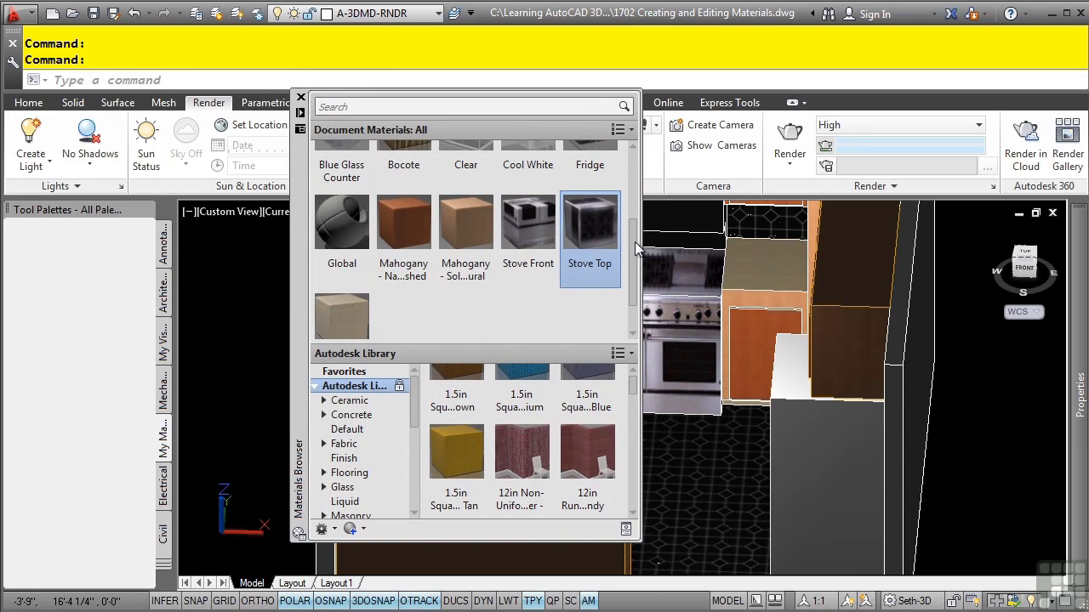
pyautogui.moveTo(635, 254); pyautogui.dragTo(643, 183)
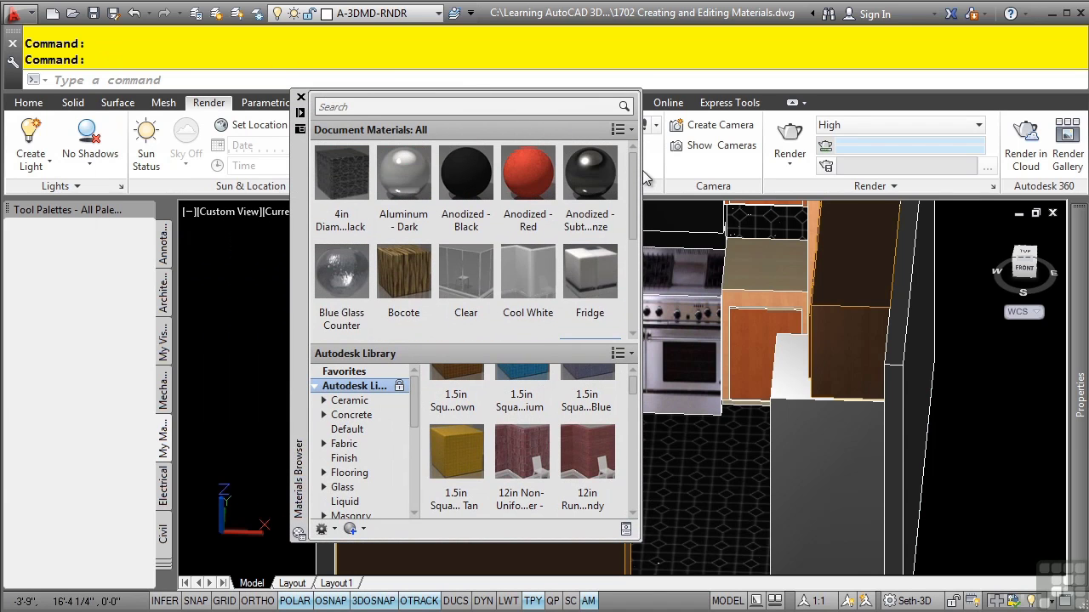
pyautogui.rightClick(338, 283)
pyautogui.moveTo(403, 410)
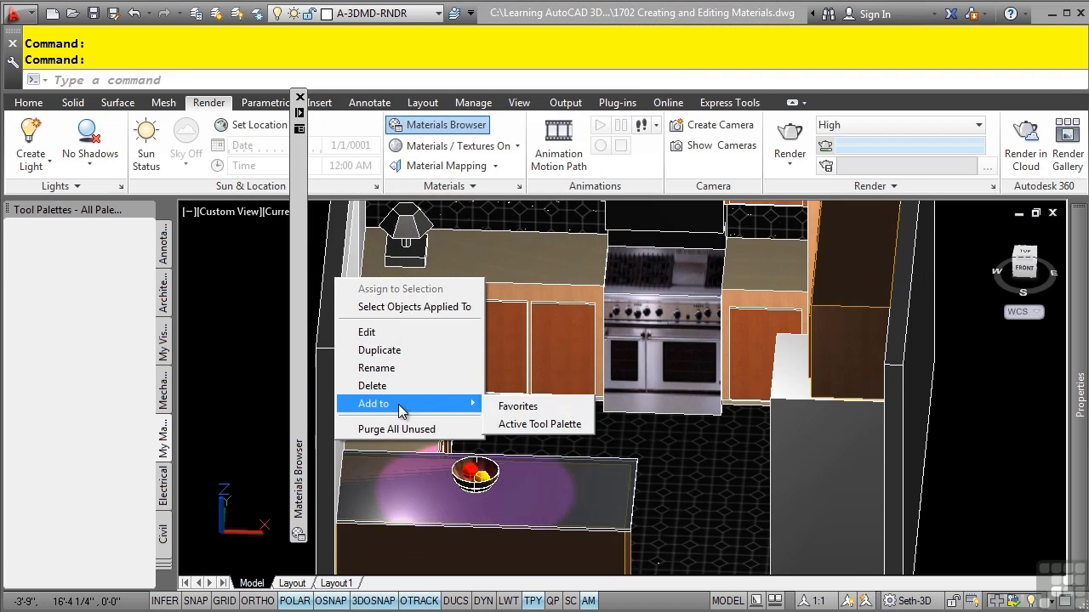
pyautogui.click(522, 424)
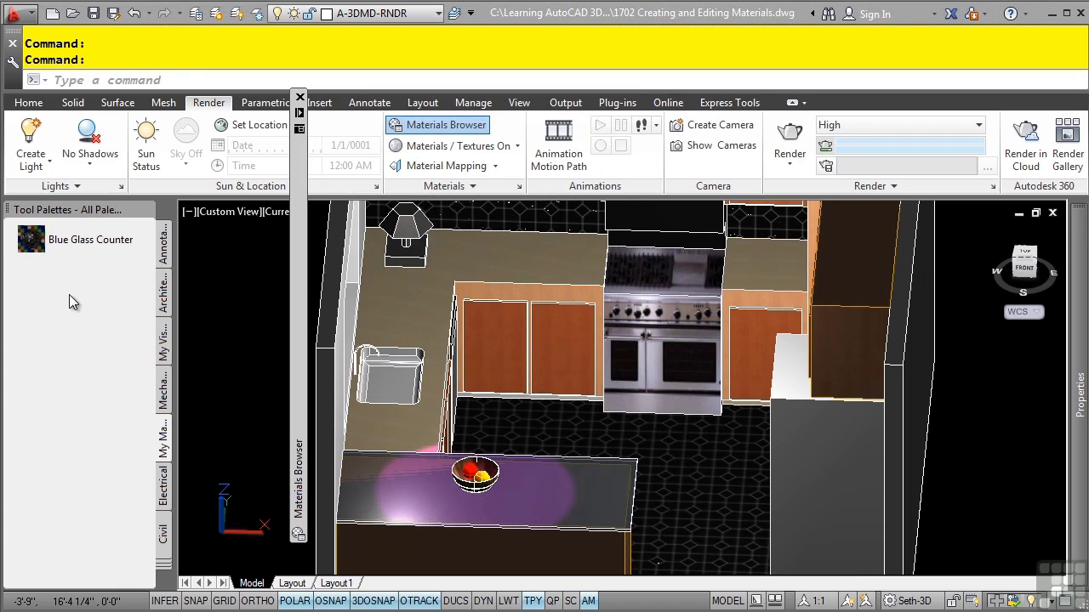